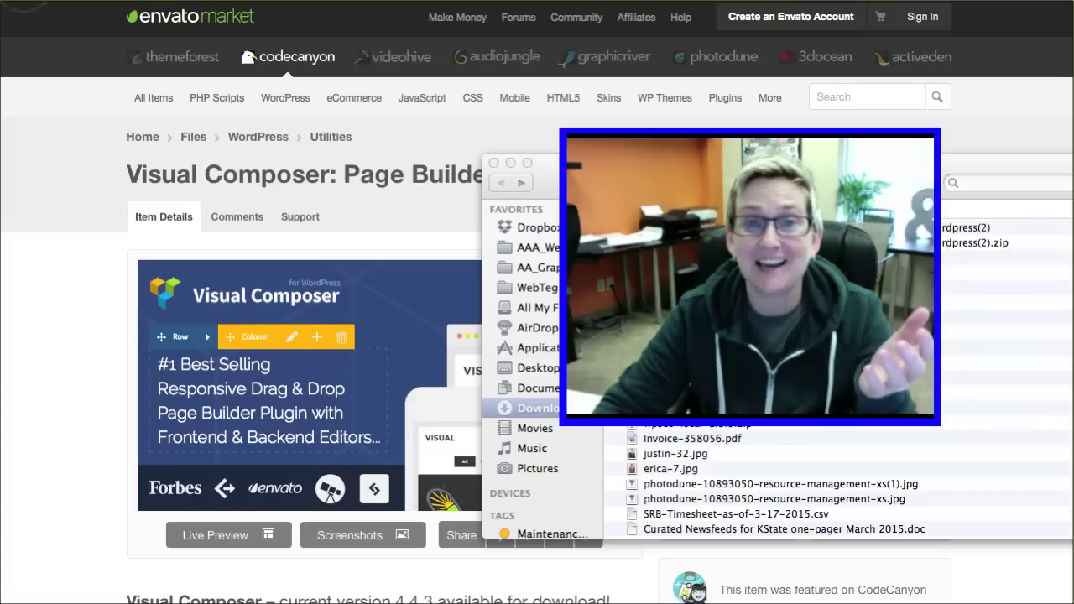
- View the Visual Composer plugin's product page on CodeCanyon
left_click(267, 154)
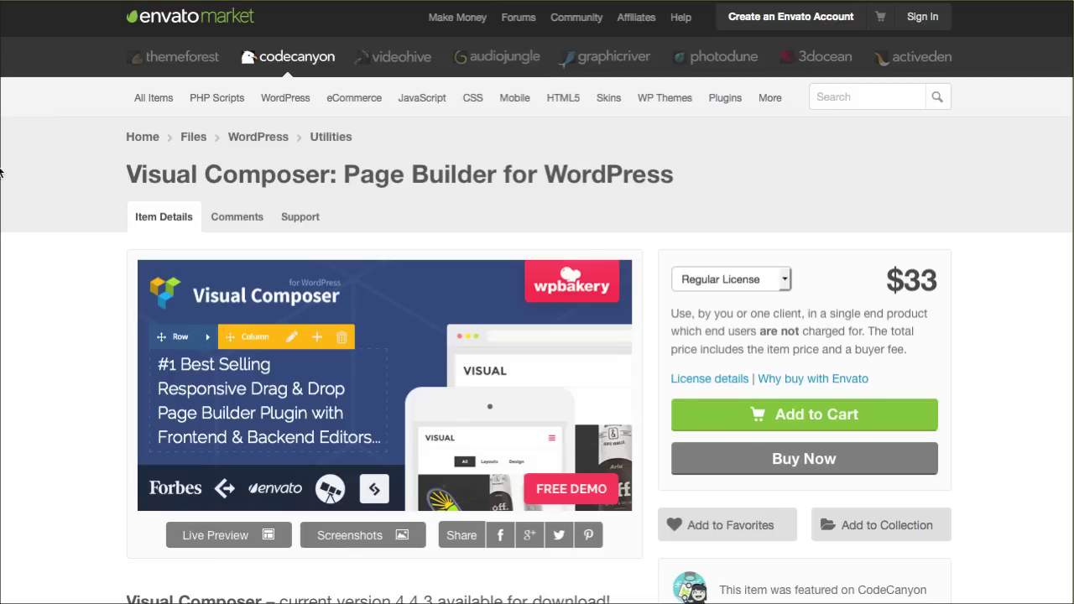
left_click_drag(388, 281, 357, 384)
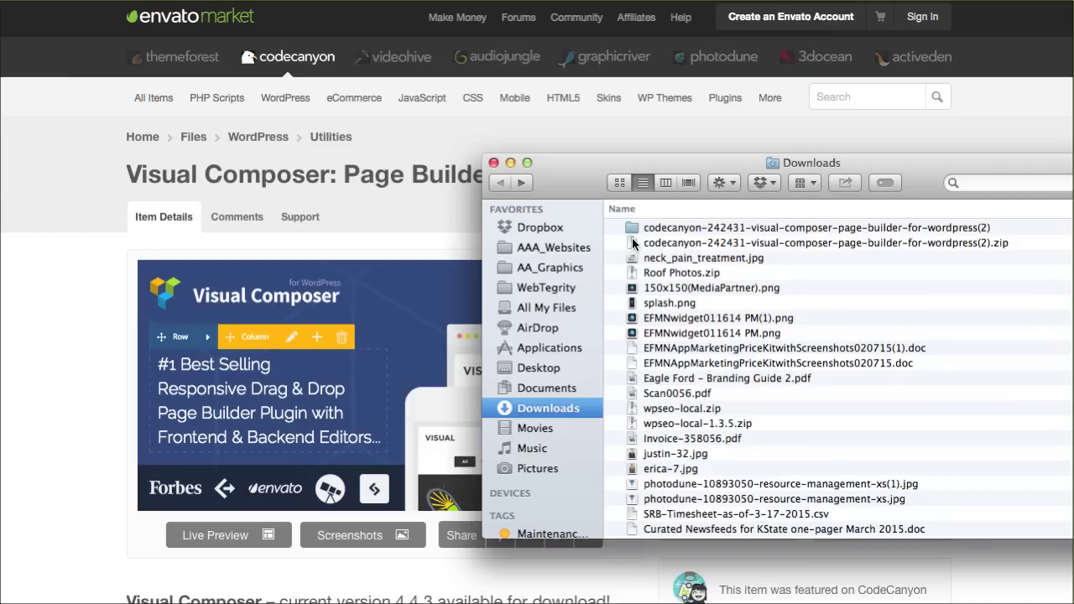
- Open the downloaded folder codecanyon-242431-visual-composer-page-builder-for-wordpress(2) and locate the js_composer.zip plugin file
left_click(633, 243)
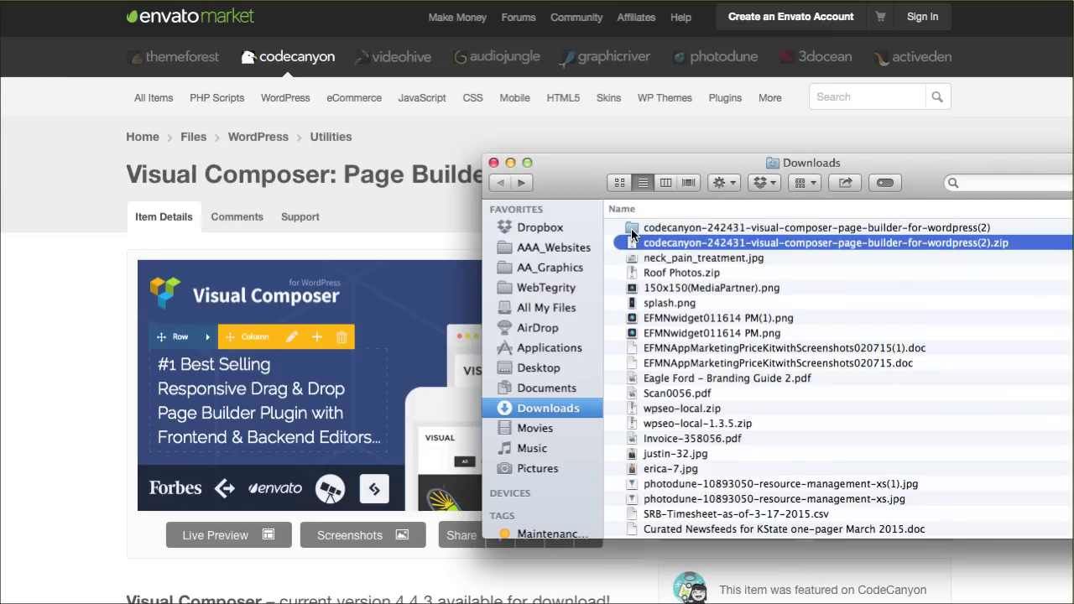
double_click(632, 231)
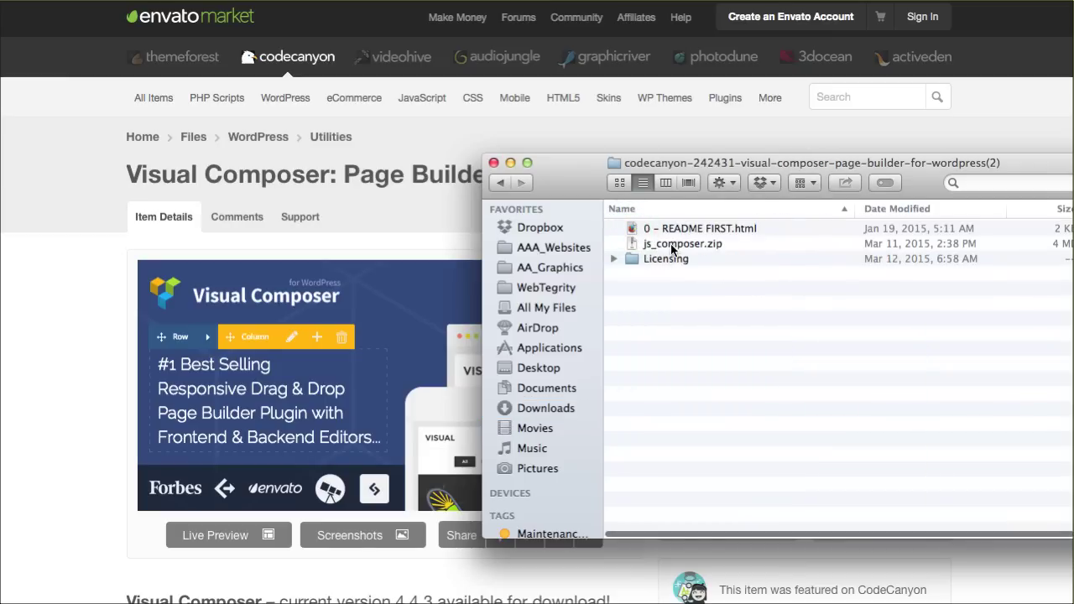
left_click(696, 245)
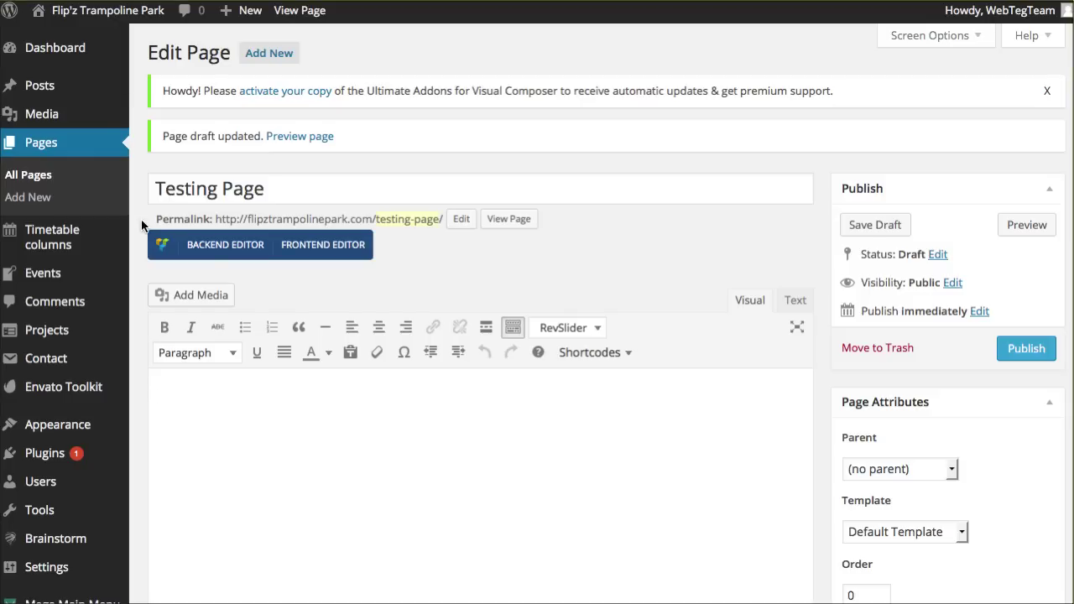
- Switch the Testing Page in WordPress to Visual Composer's Backend Editor
mouse_move(78, 462)
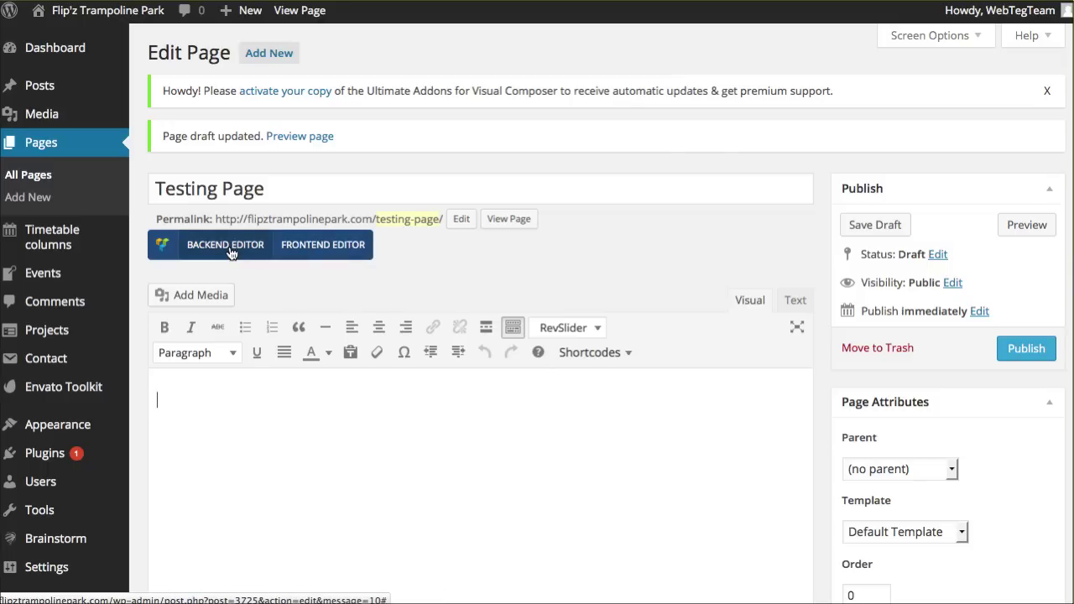
scroll(825, 296, "down", 5)
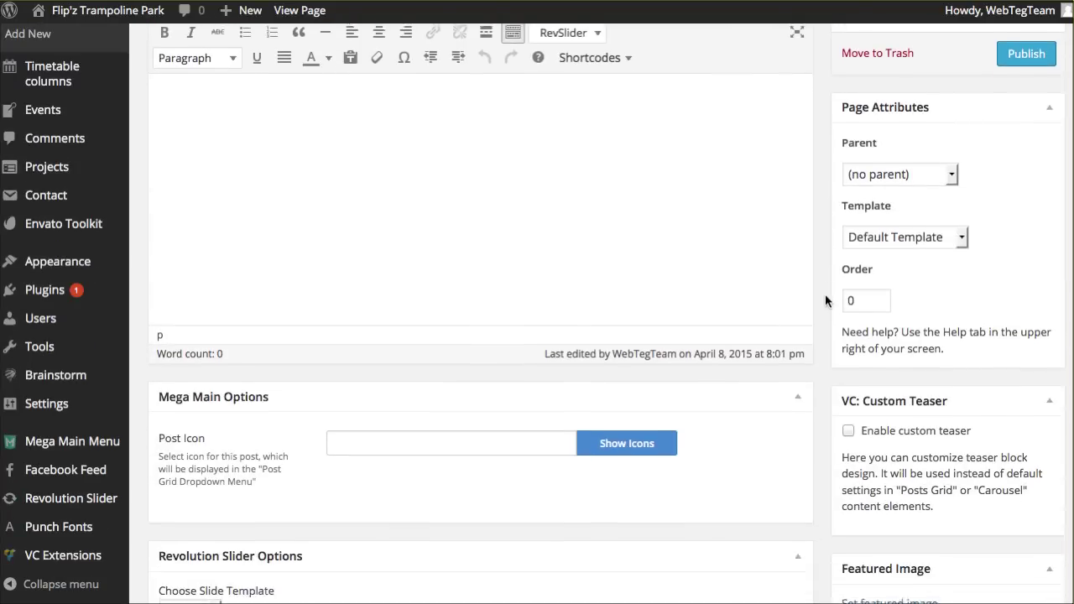
scroll(825, 300, "up", 4)
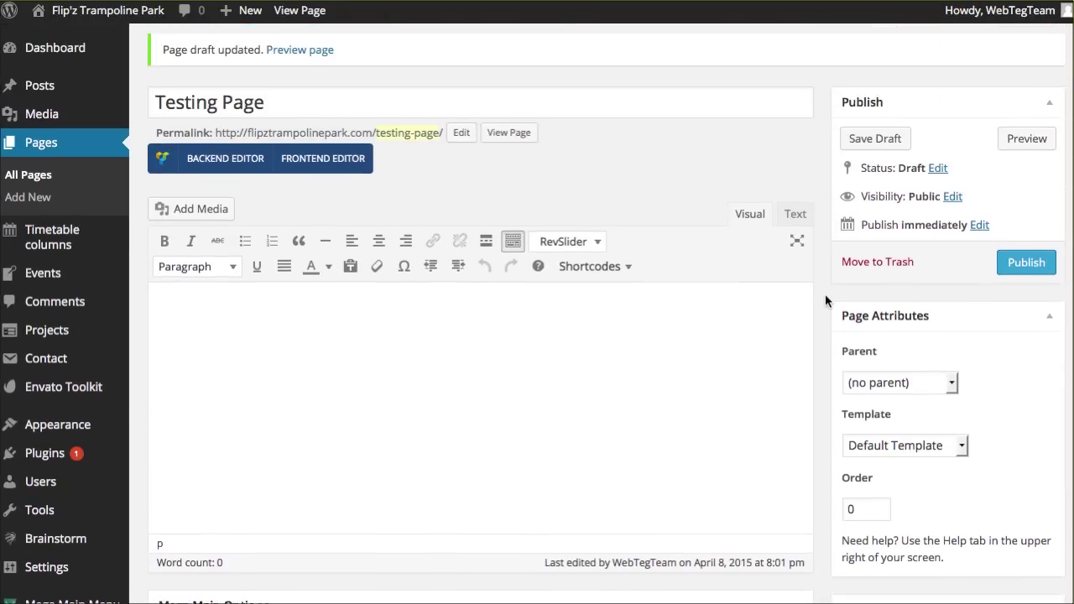
left_click(227, 180)
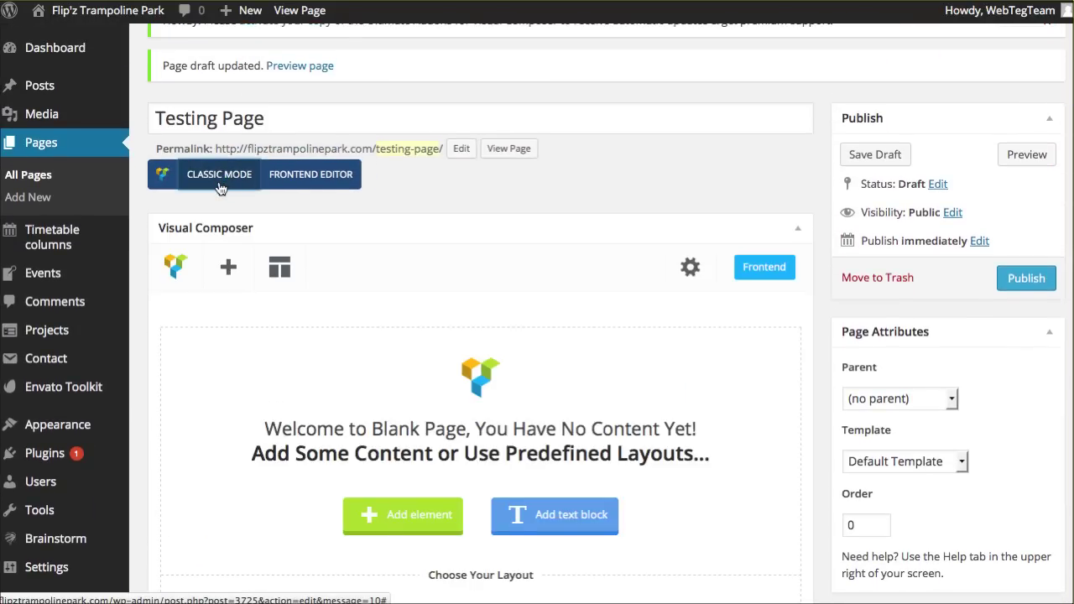
- Examine the options for starting the blank page, including the predefined layouts from Landing Page to Product Page
scroll(461, 228, "down", 2)
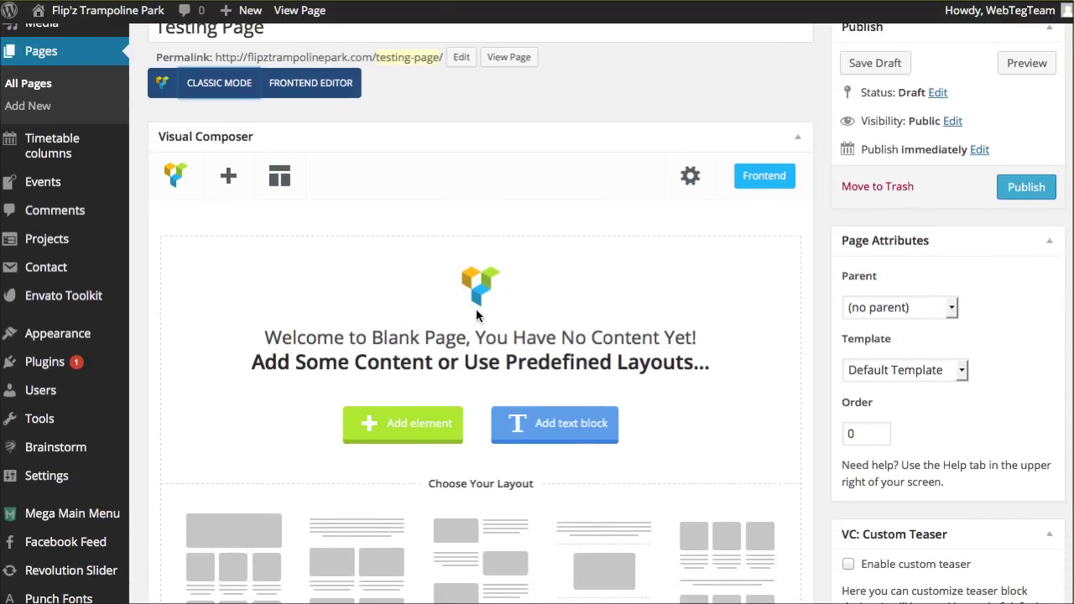
scroll(476, 319, "down", 3)
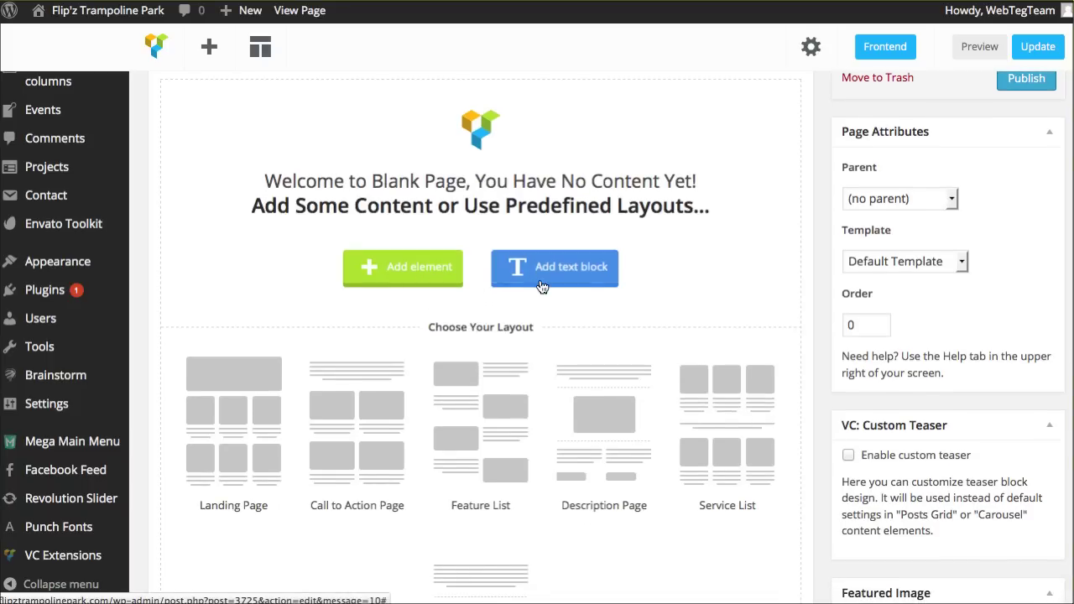
scroll(482, 309, "down", 5)
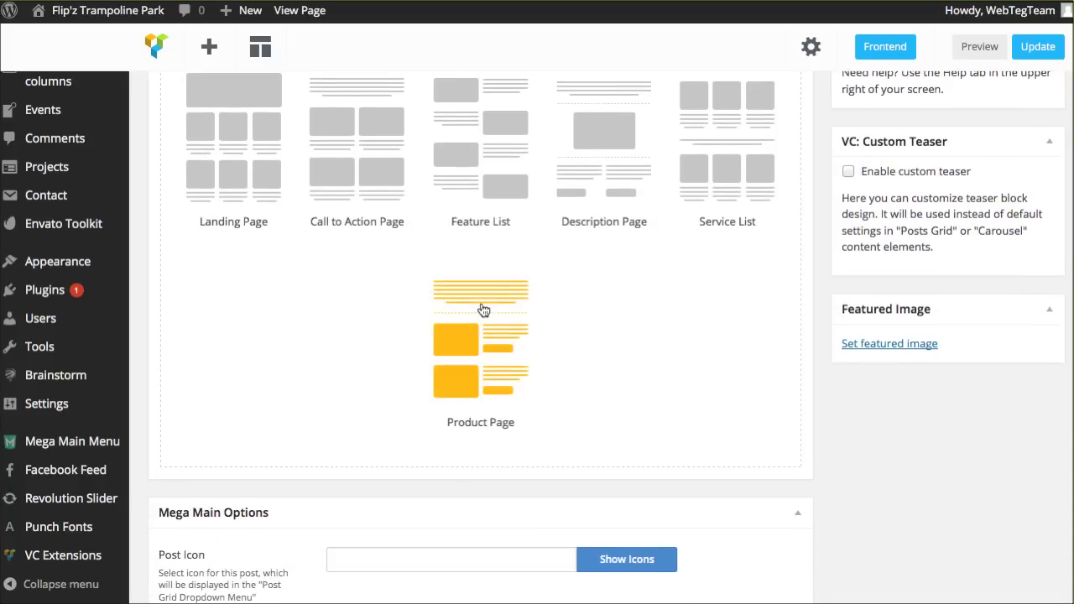
scroll(483, 311, "up", 1)
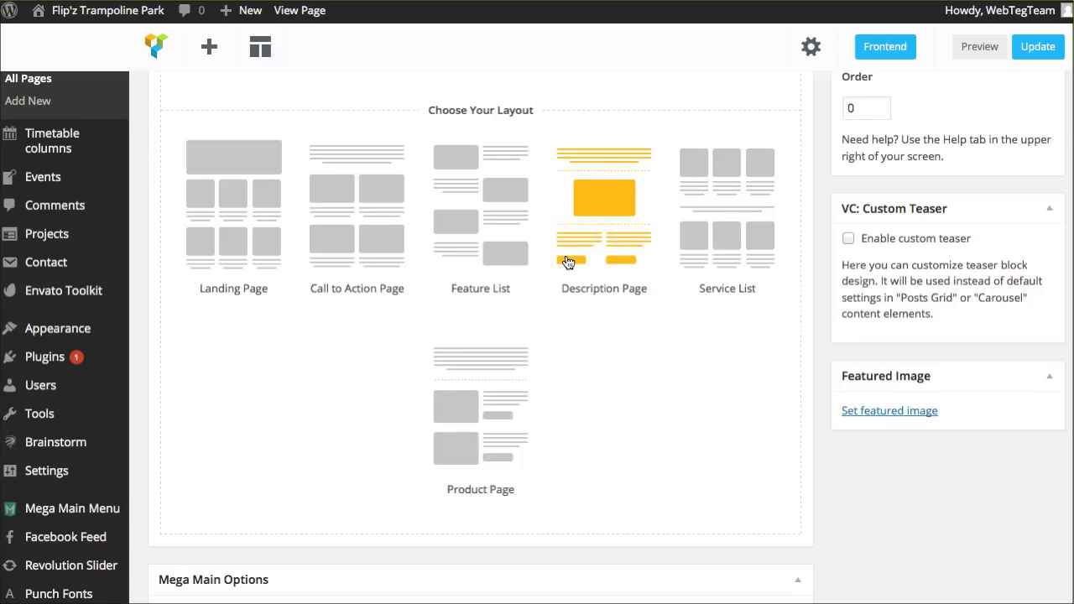
scroll(568, 263, "up", 5)
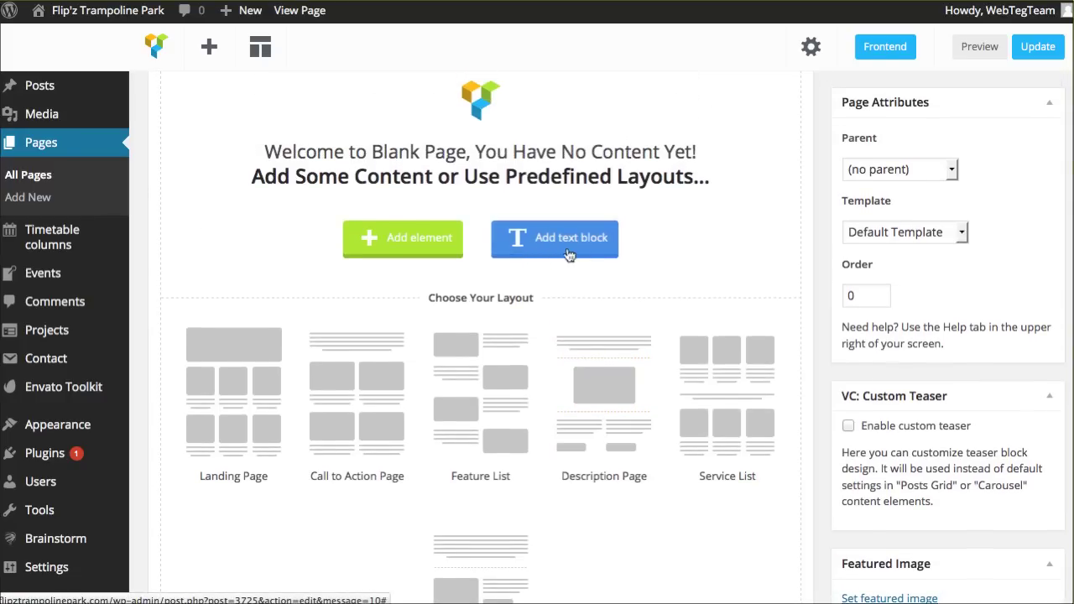
scroll(513, 255, "up", 1)
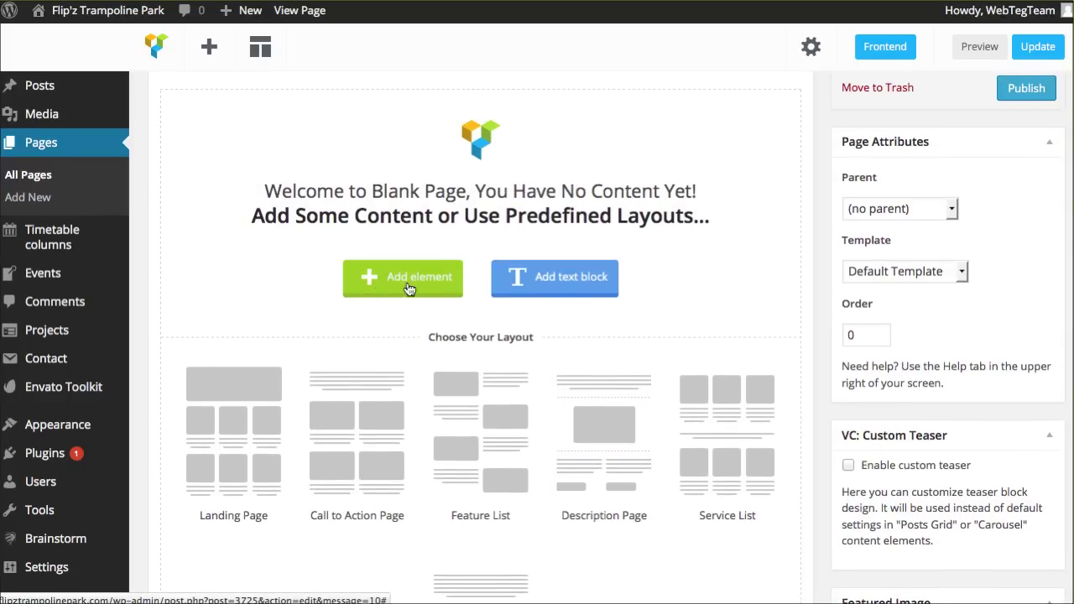
scroll(563, 288, "up", 3)
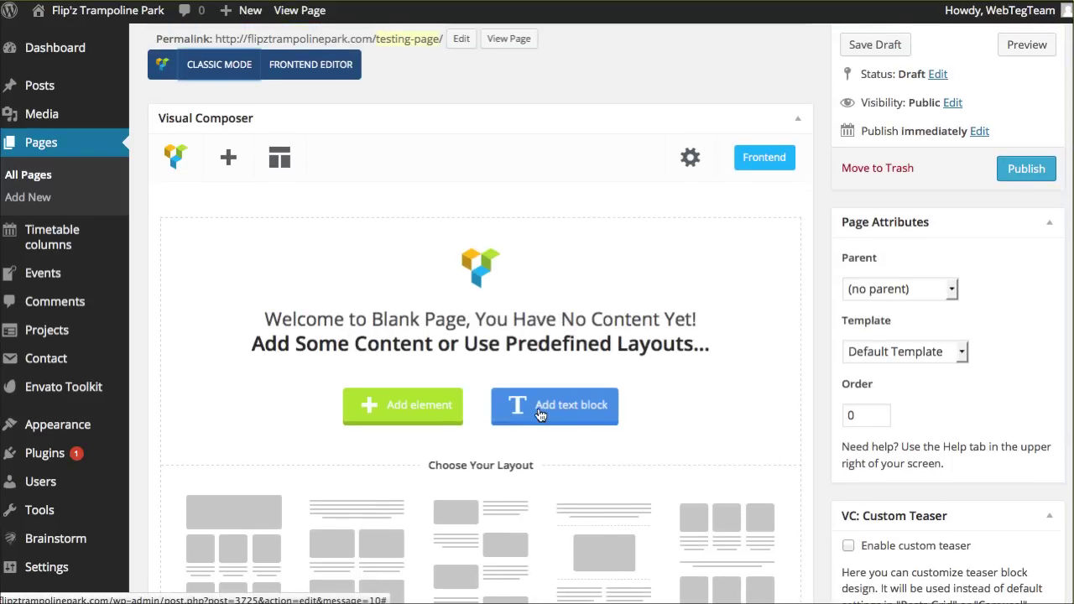
- Add a text block to the blank page and split its row into two equal columns
left_click(542, 410)
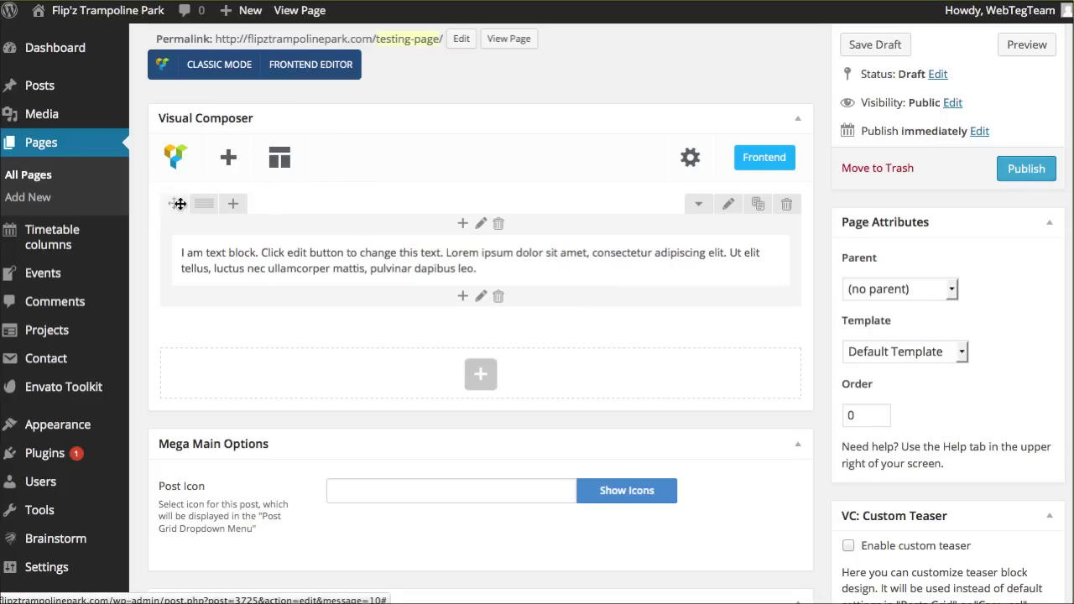
mouse_move(174, 202)
left_mouse_down()
mouse_move(173, 216)
mouse_move(174, 204)
left_mouse_up()
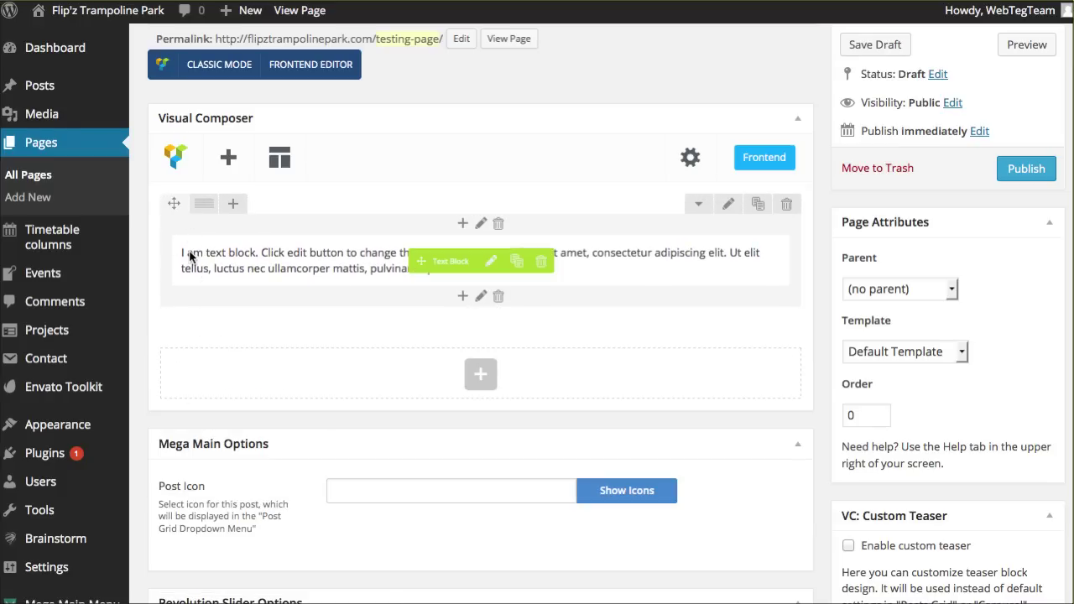
mouse_move(209, 210)
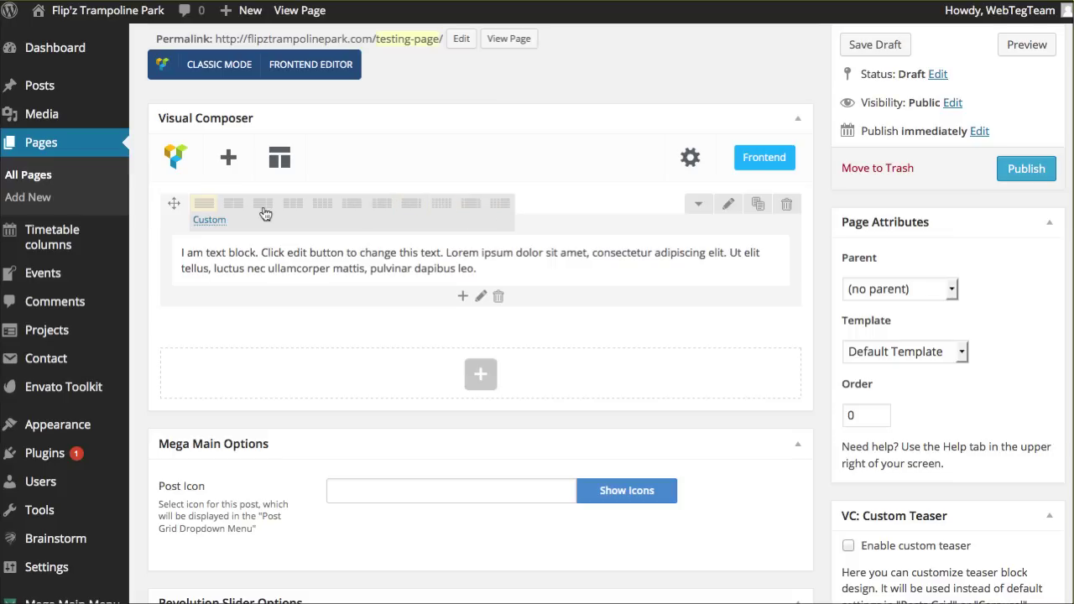
left_click(234, 210)
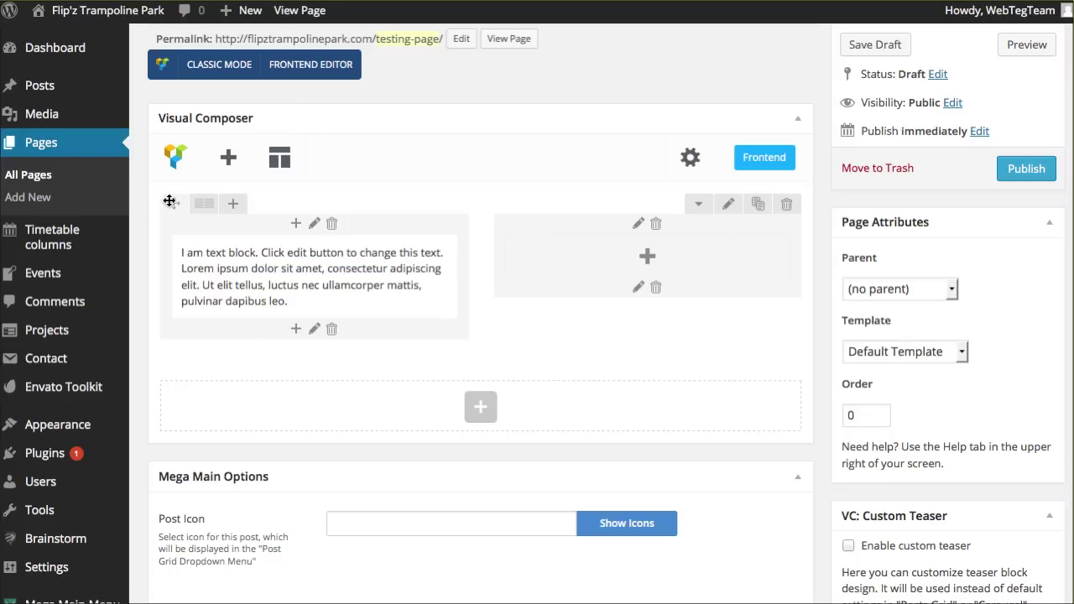
- Move the text block into the row's second column and return it to the first column
mouse_move(172, 203)
left_mouse_down()
mouse_move(355, 210)
mouse_move(333, 227)
left_mouse_up()
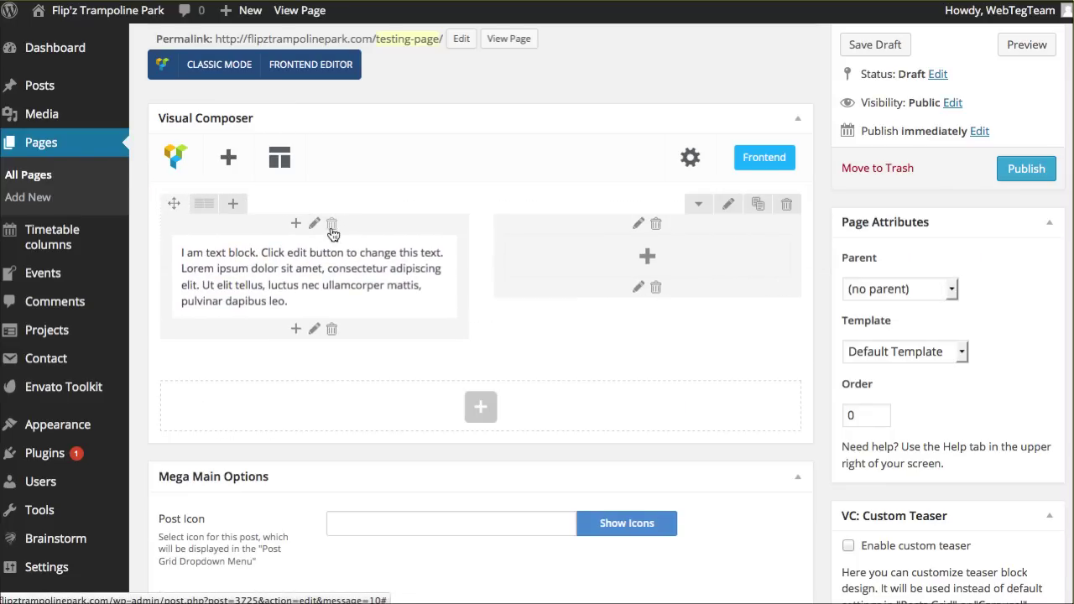
left_click_drag(255, 273, 529, 269)
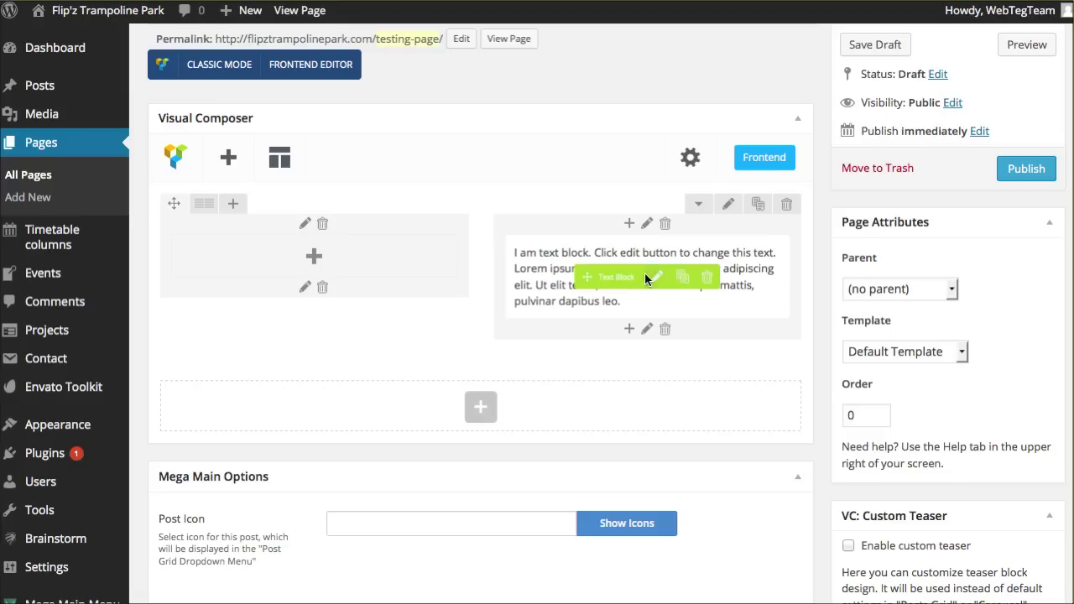
left_click_drag(589, 276, 304, 264)
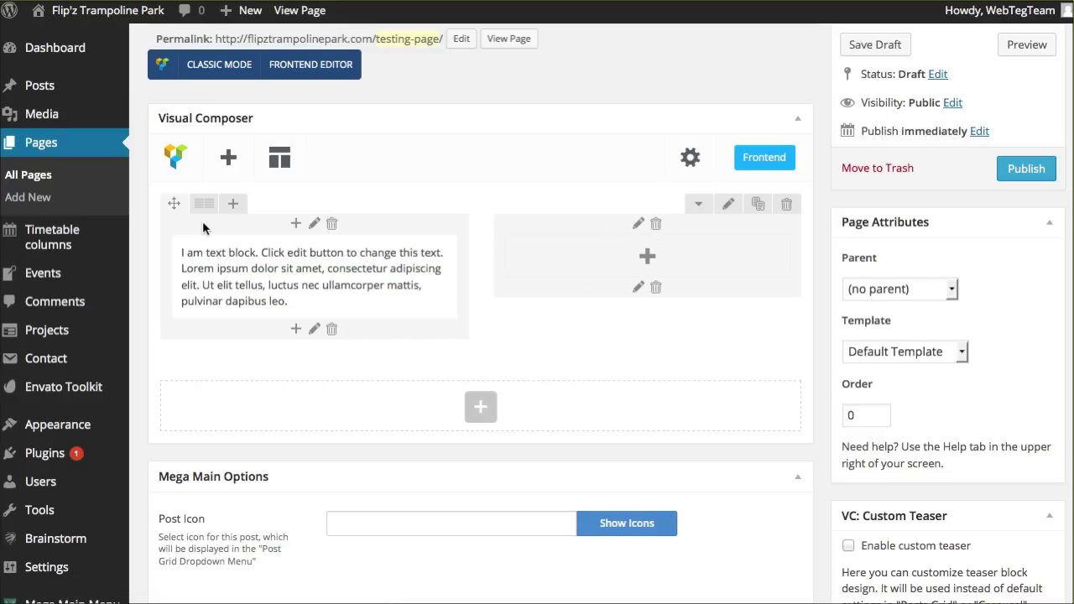
- Change the row layout to a two-thirds and one-third split, and add a full-width column beneath
mouse_move(204, 205)
left_click(261, 208)
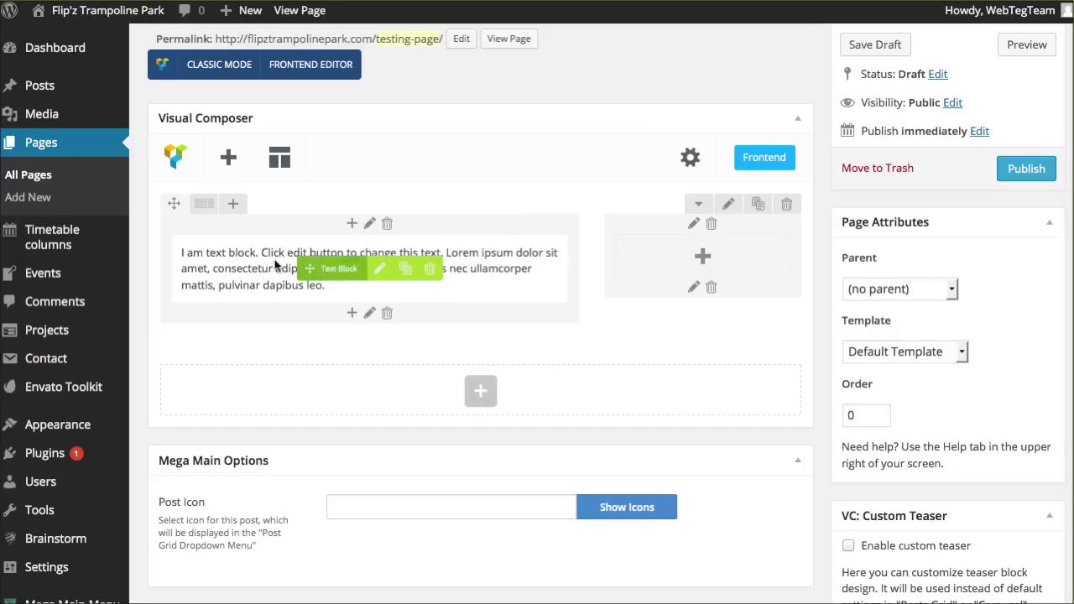
left_click(236, 209)
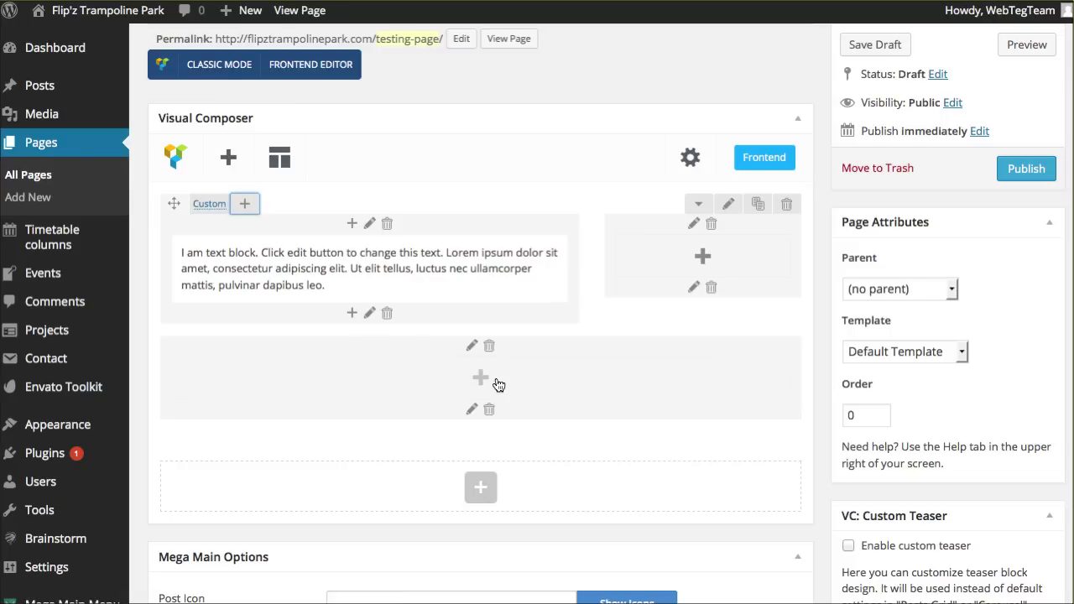
- Replace the text block's placeholder content with "This is my cool text block."
mouse_move(428, 280)
mouse_move(461, 264)
mouse_move(393, 284)
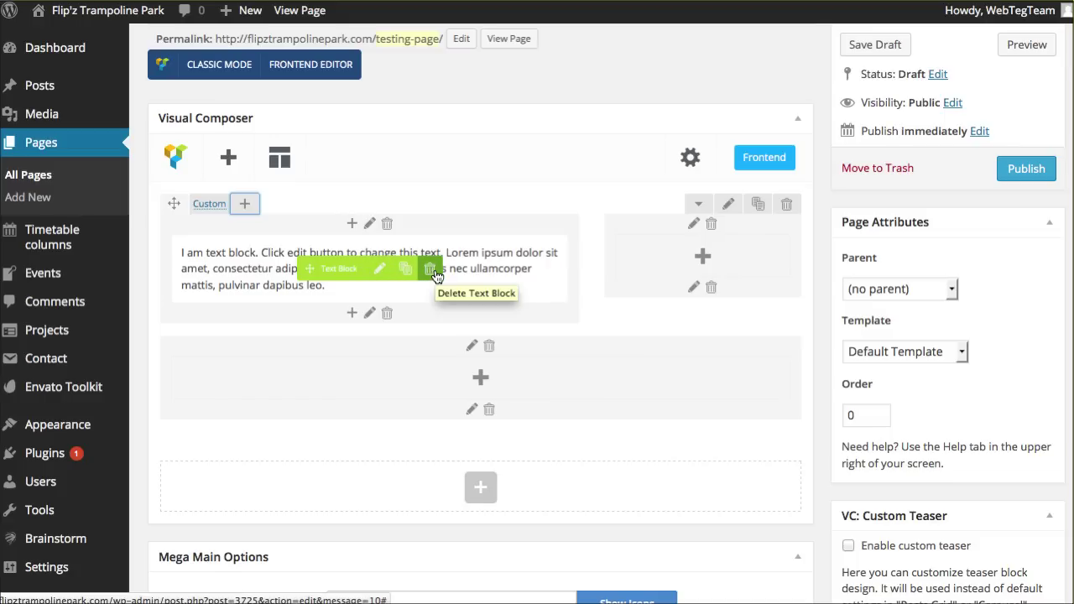
left_click(380, 270)
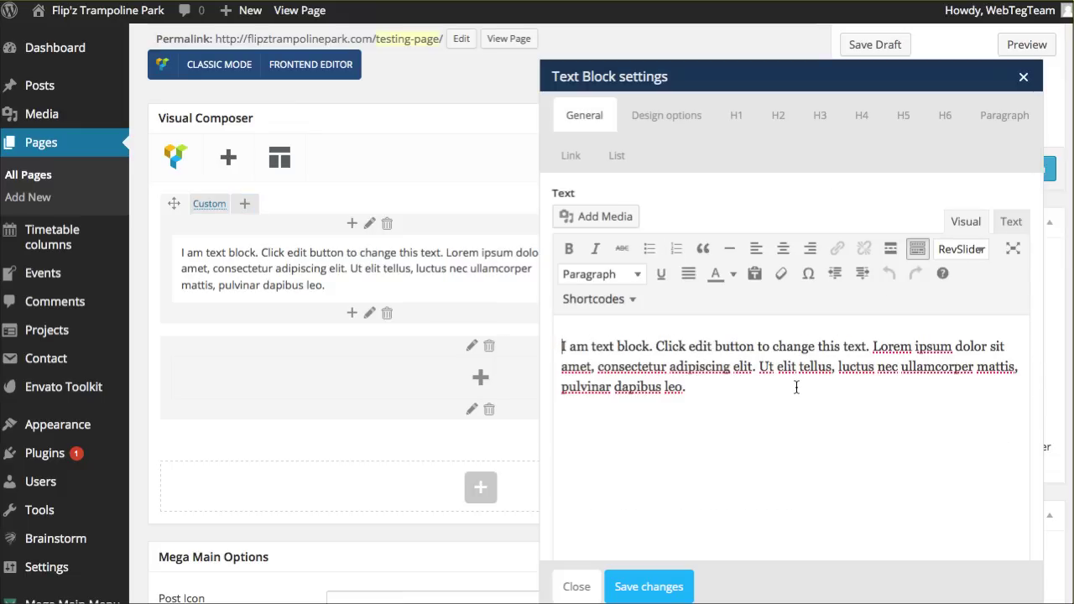
left_click(1014, 223)
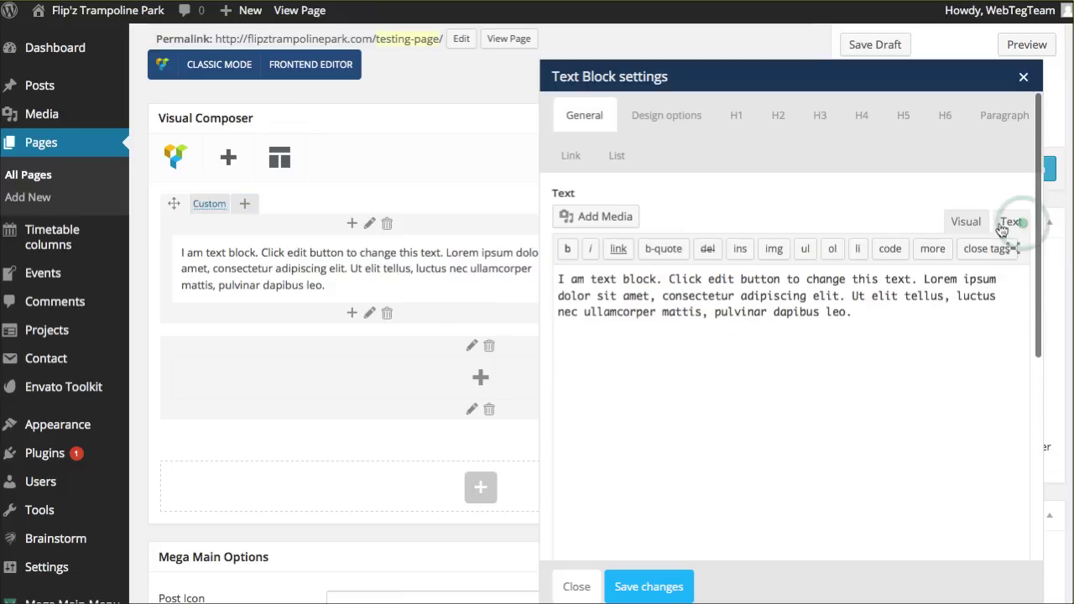
left_click(966, 222)
left_click_drag(693, 388, 560, 347)
type("Thi si s")
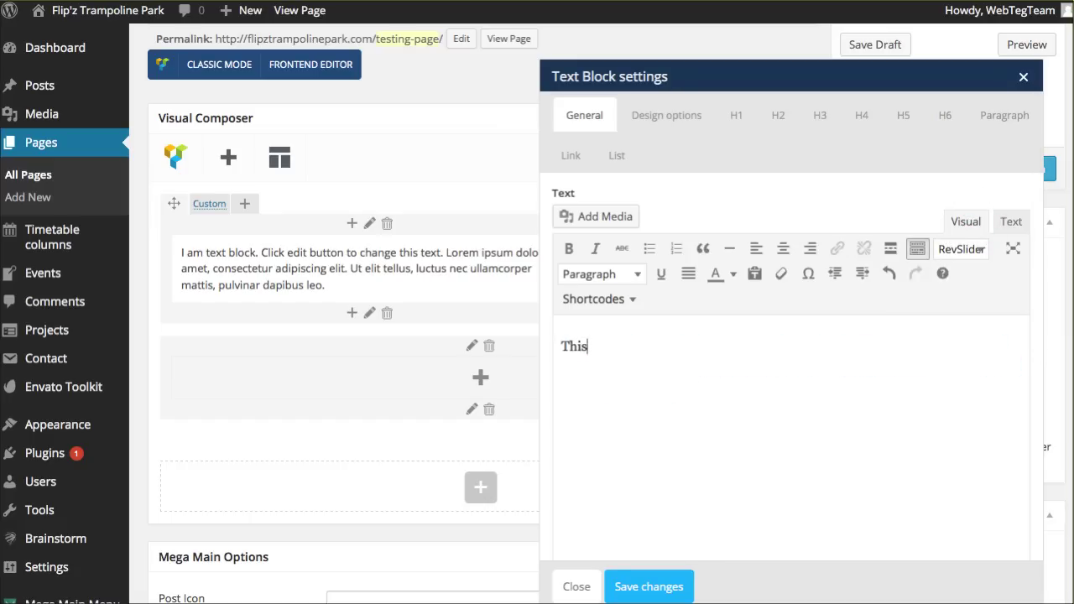
type("my cool text block.")
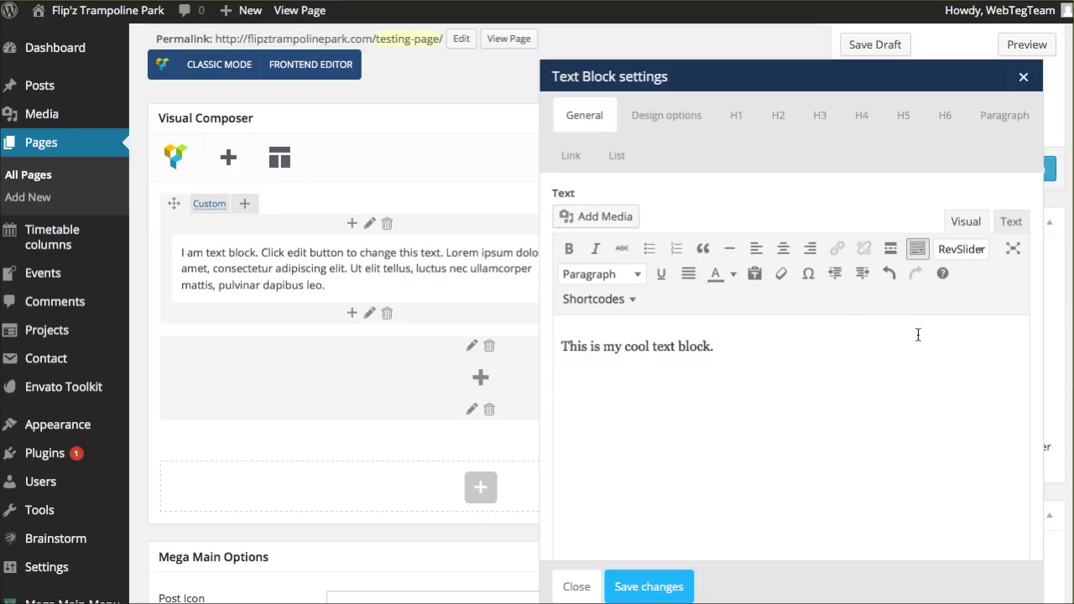
- Check the RevSlider shortcodes available in the text block editor and save the text block's changes
left_click(979, 253)
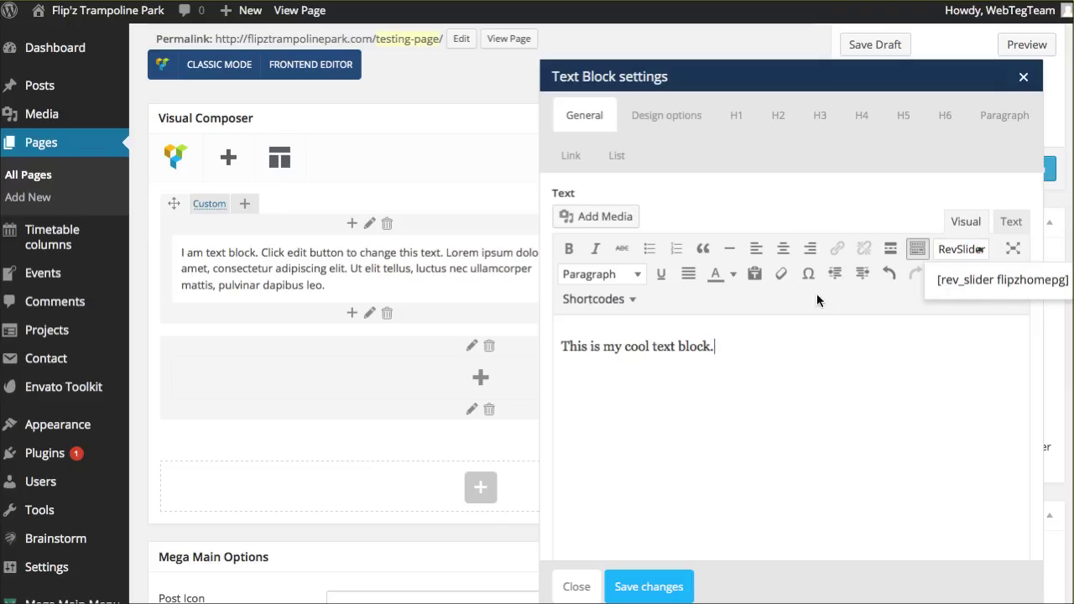
left_click(771, 300)
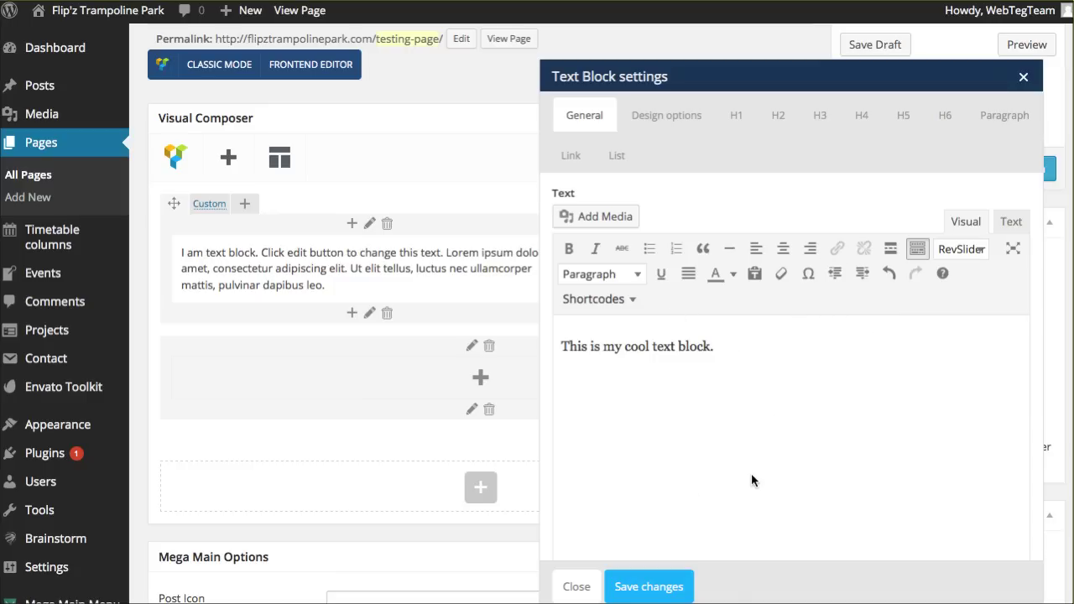
left_click(643, 587)
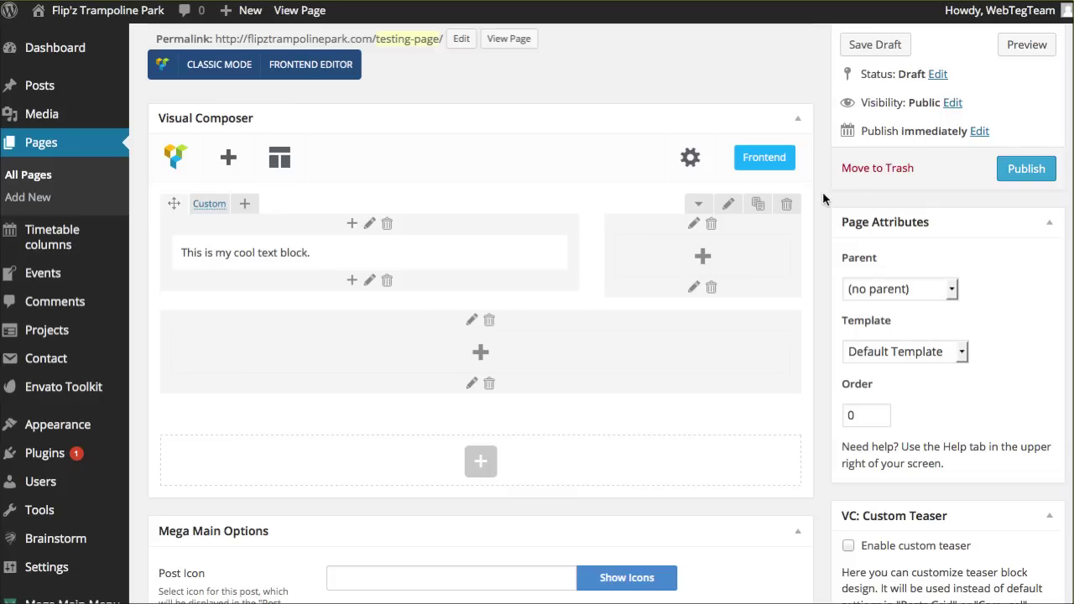
- Examine the elements that can be added to the empty one-third column, leaving the list without adding any
left_click(703, 257)
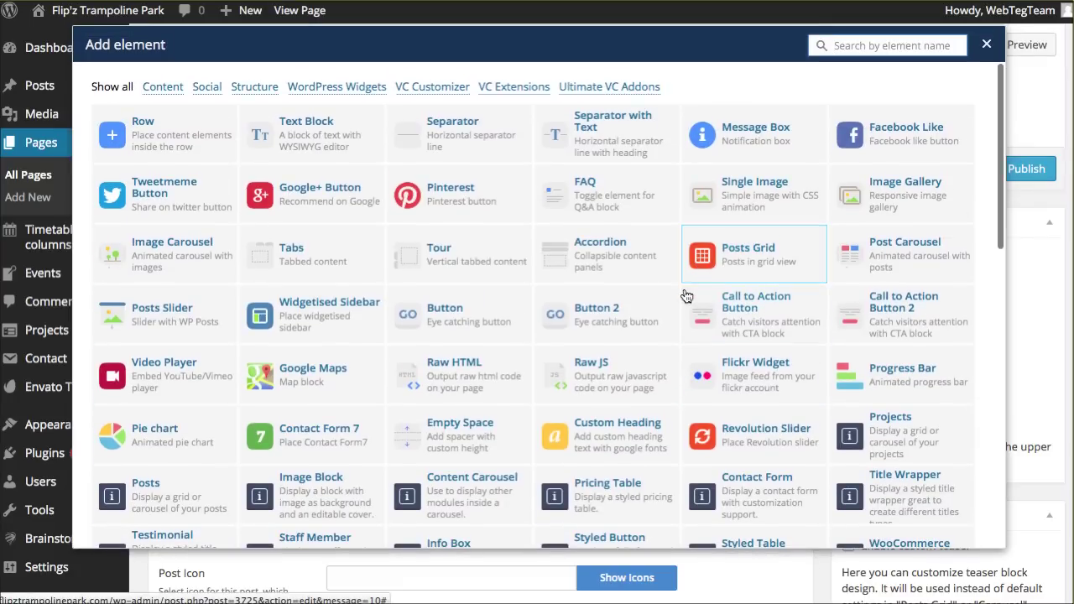
left_click(986, 43)
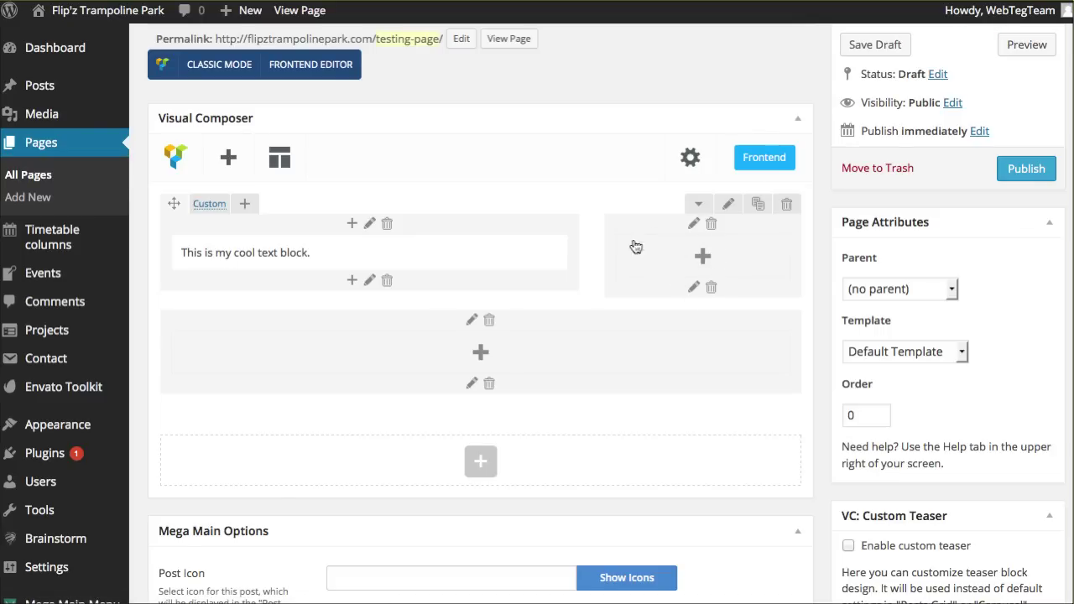
- Change the row layout to two equal columns and add an Animation Block to the empty column
left_click(228, 209)
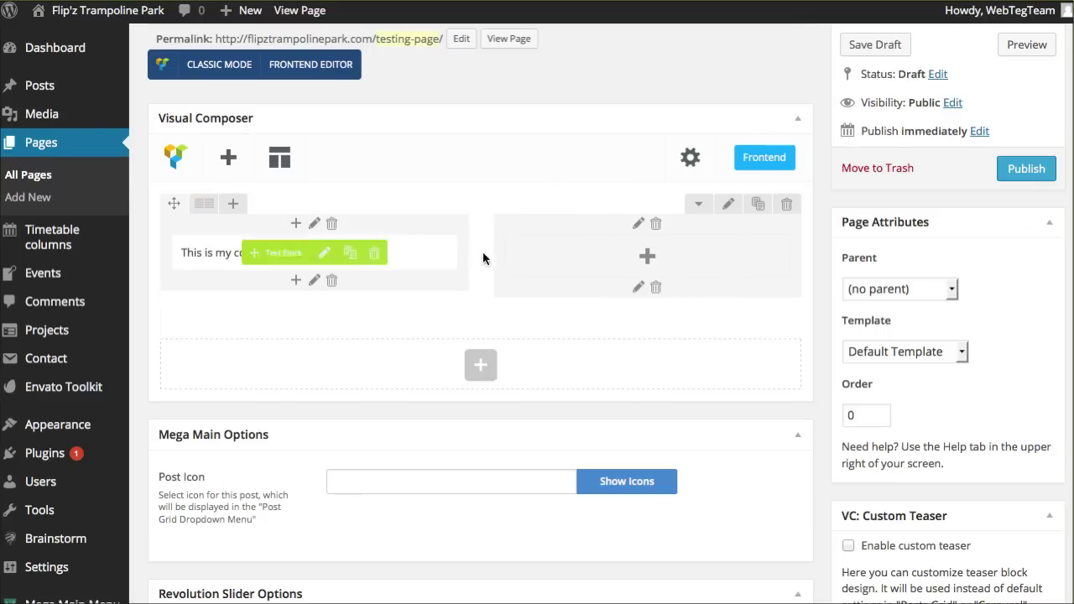
left_click(648, 259)
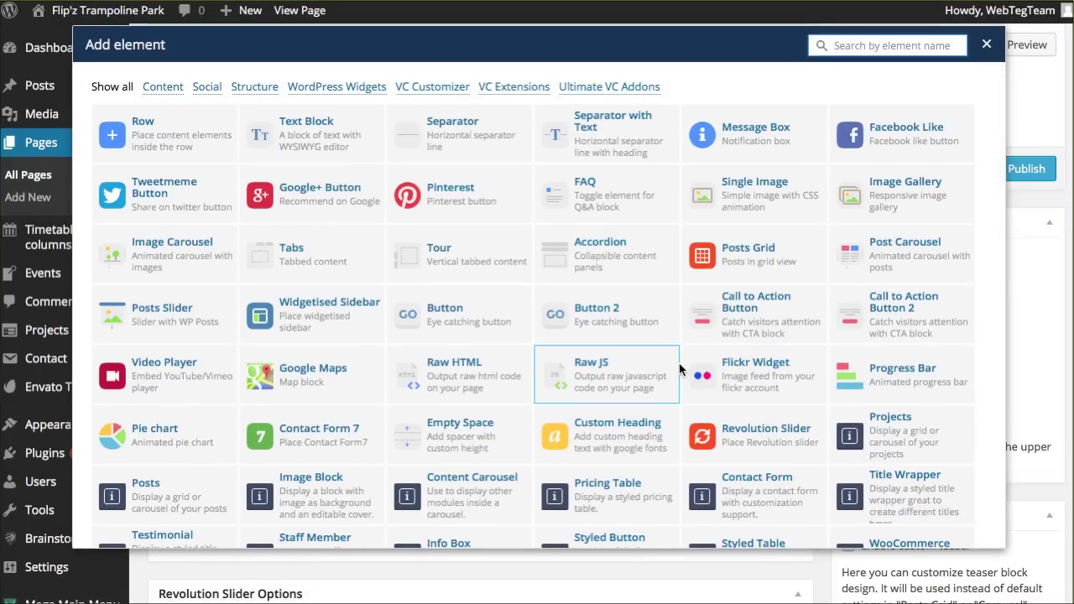
scroll(680, 369, "down", 5)
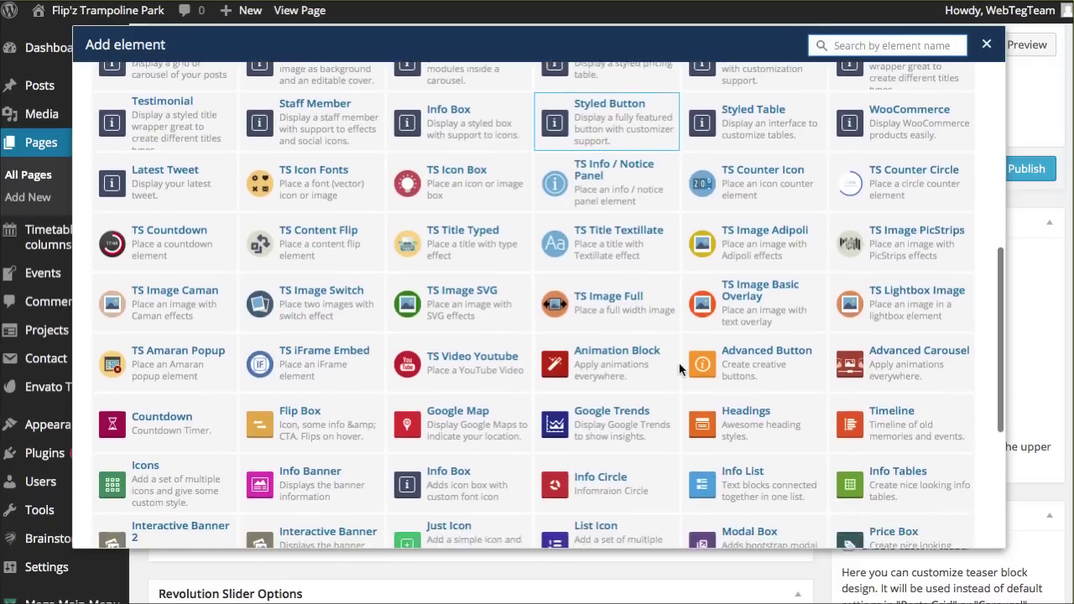
scroll(679, 363, "down", 3)
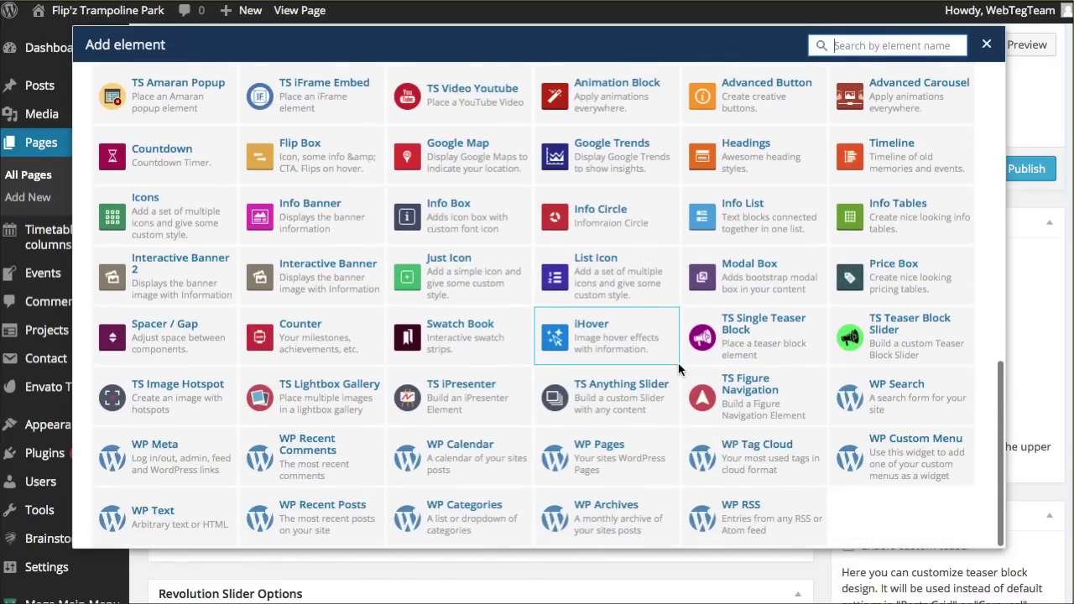
scroll(678, 365, "up", 4)
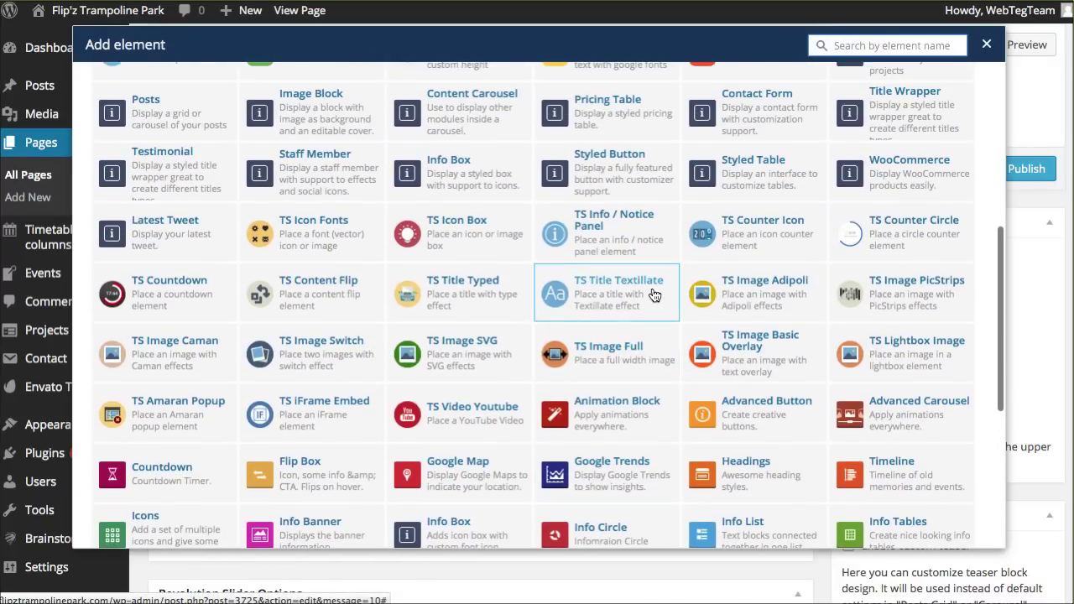
left_click(601, 418)
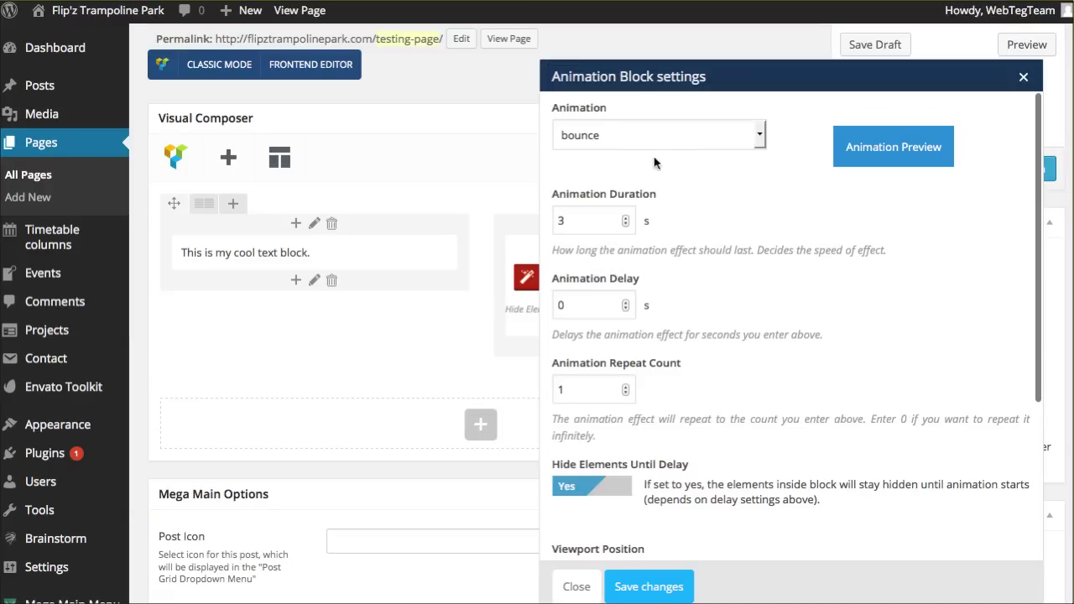
- Try the fadeIn, bounceOutLeft, fadeInDown and fadeInLeft effects as the Animation Block's animation
left_click(751, 144)
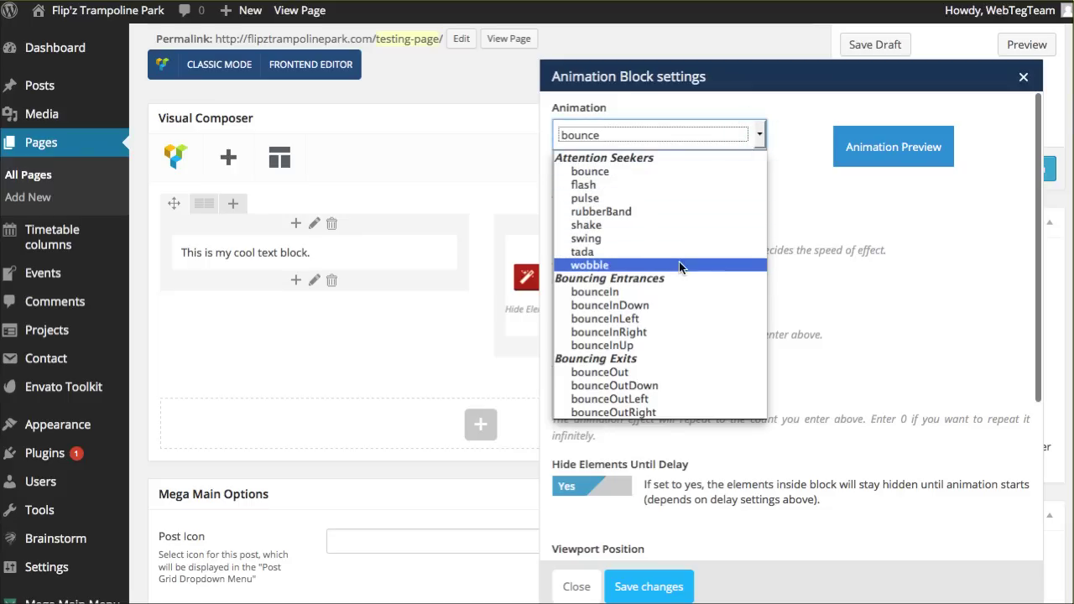
scroll(681, 330, "down", 2)
scroll(681, 330, "down", 2)
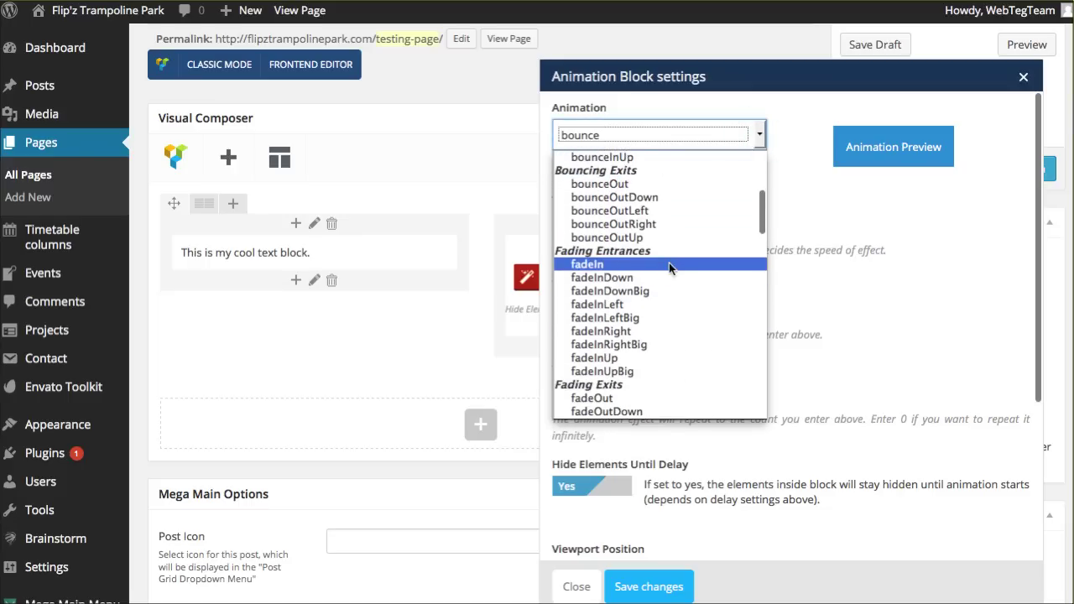
left_click(668, 265)
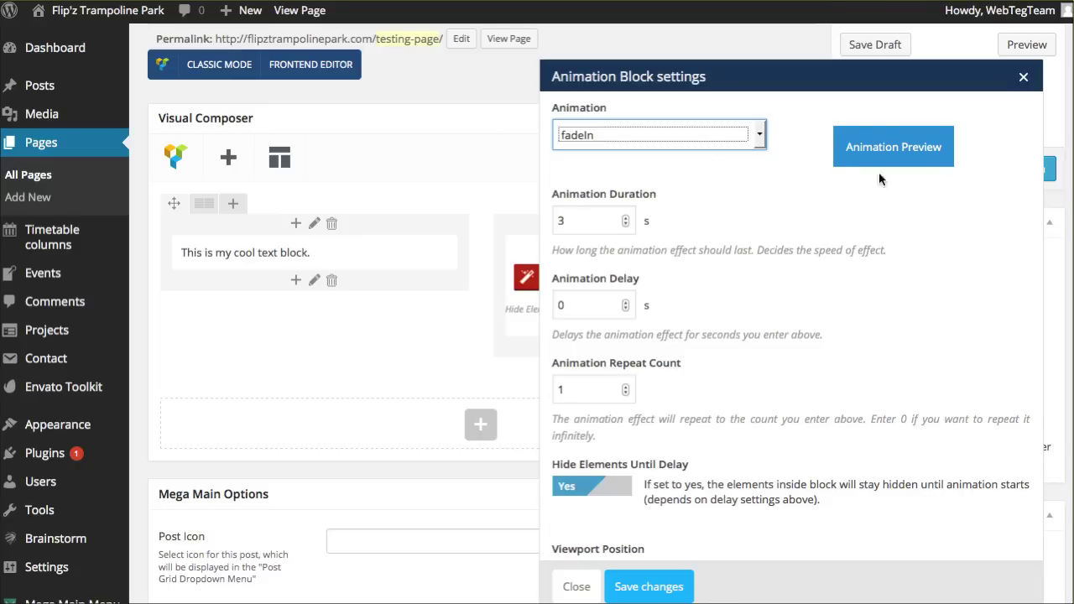
left_click(760, 139)
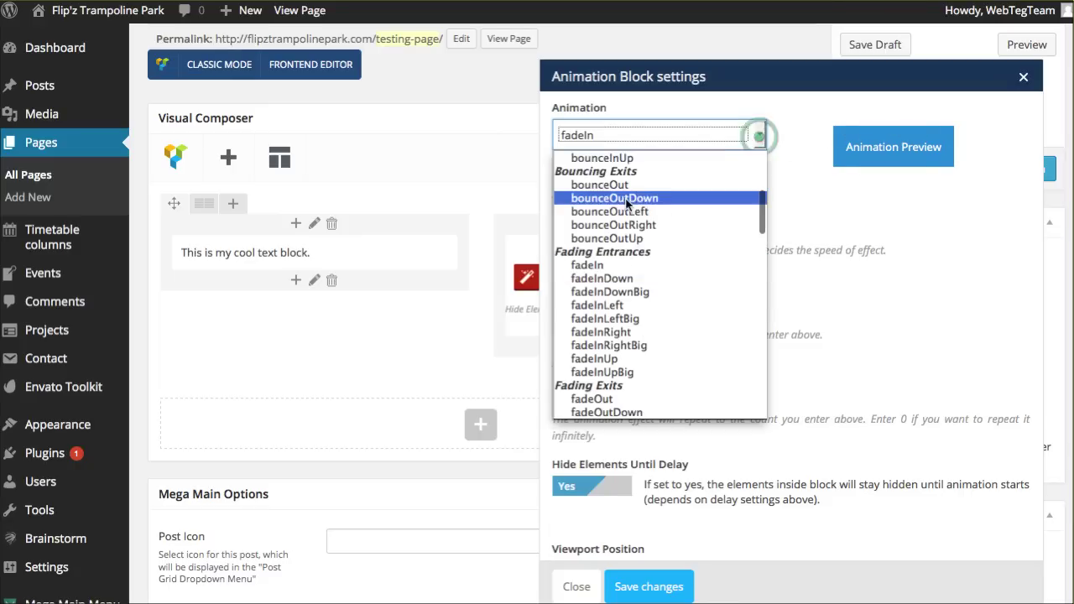
left_click(628, 212)
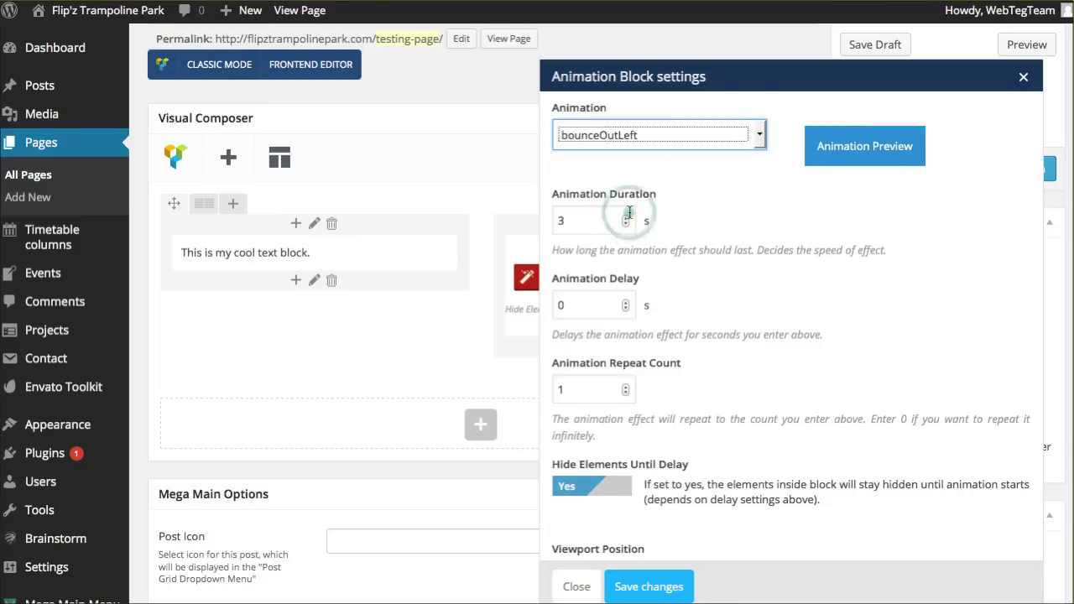
left_click(759, 139)
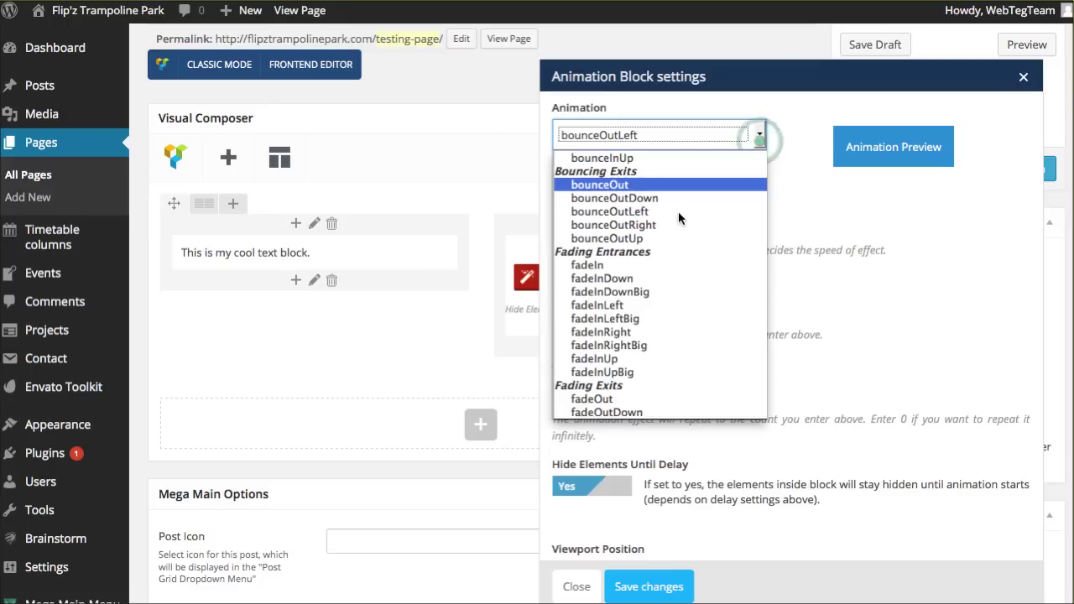
left_click(675, 278)
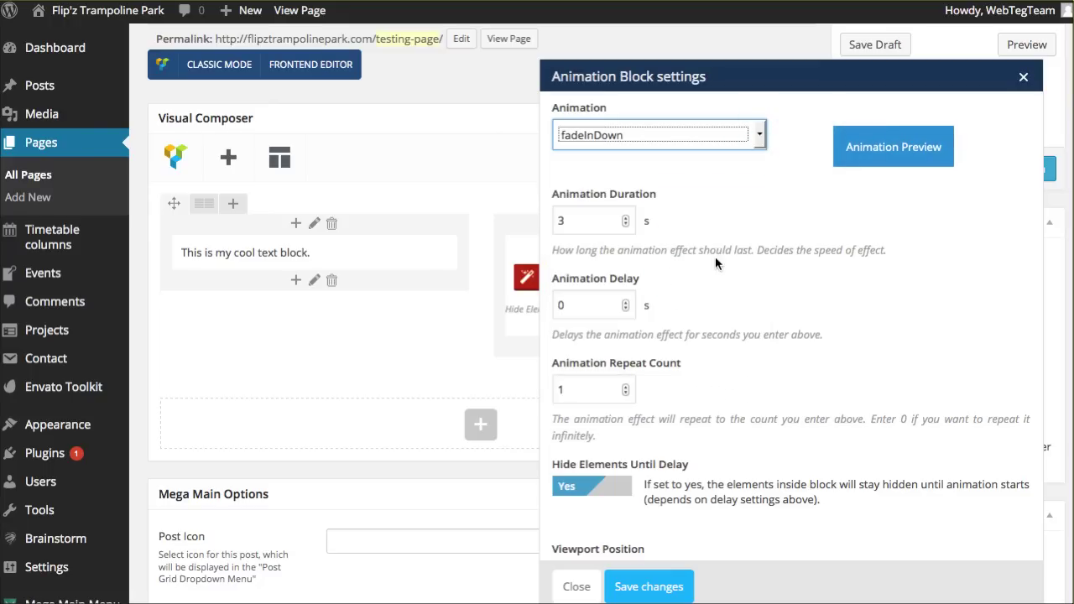
left_click(760, 145)
left_click(681, 300)
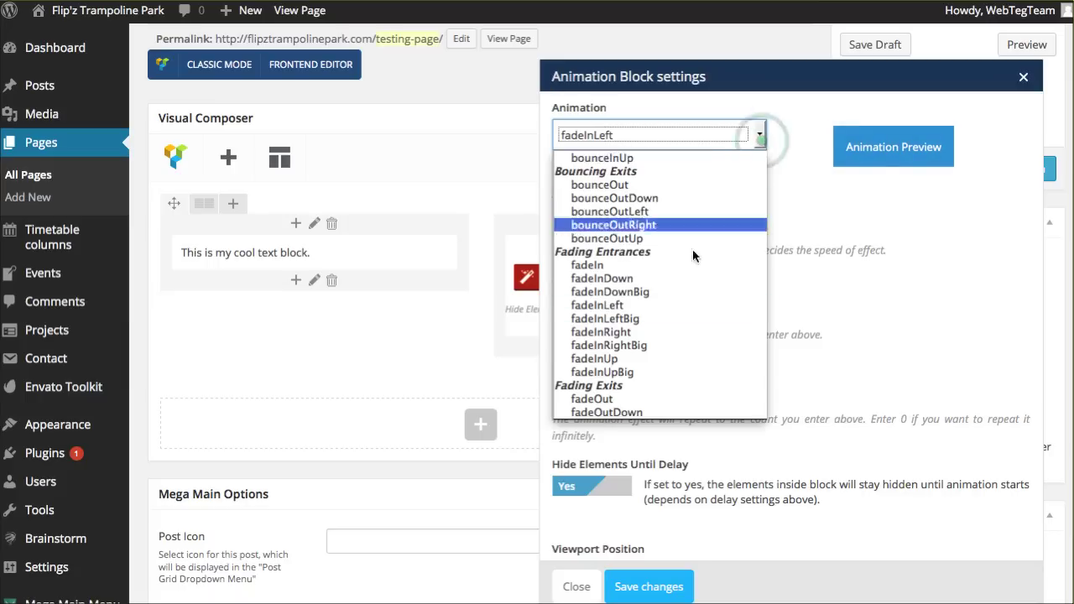
- Set the Animation Block's animation to fadeInRight and save its settings
left_click(682, 332)
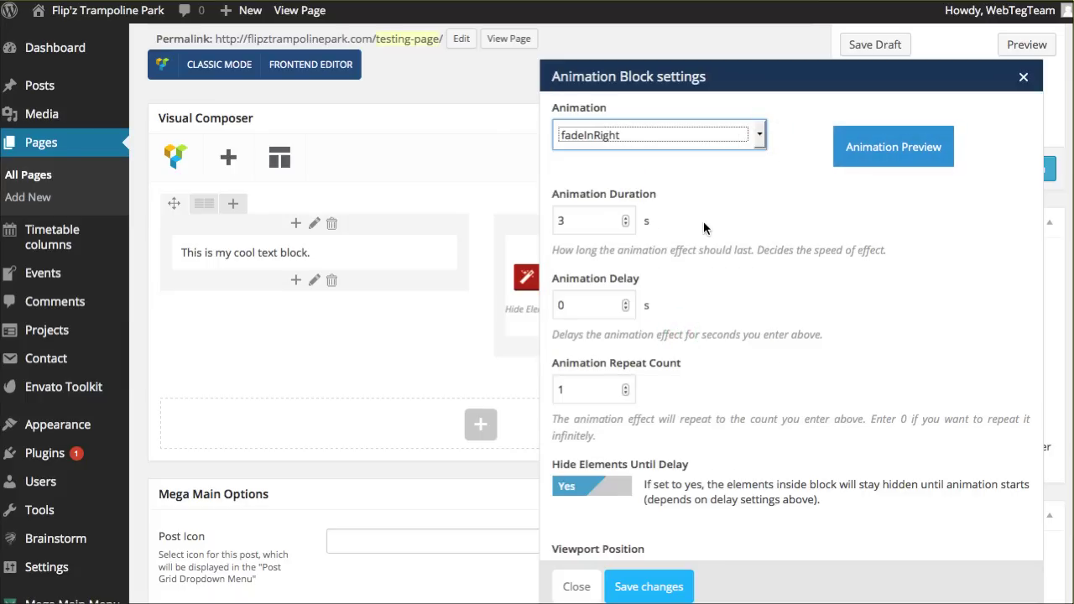
left_click(592, 221)
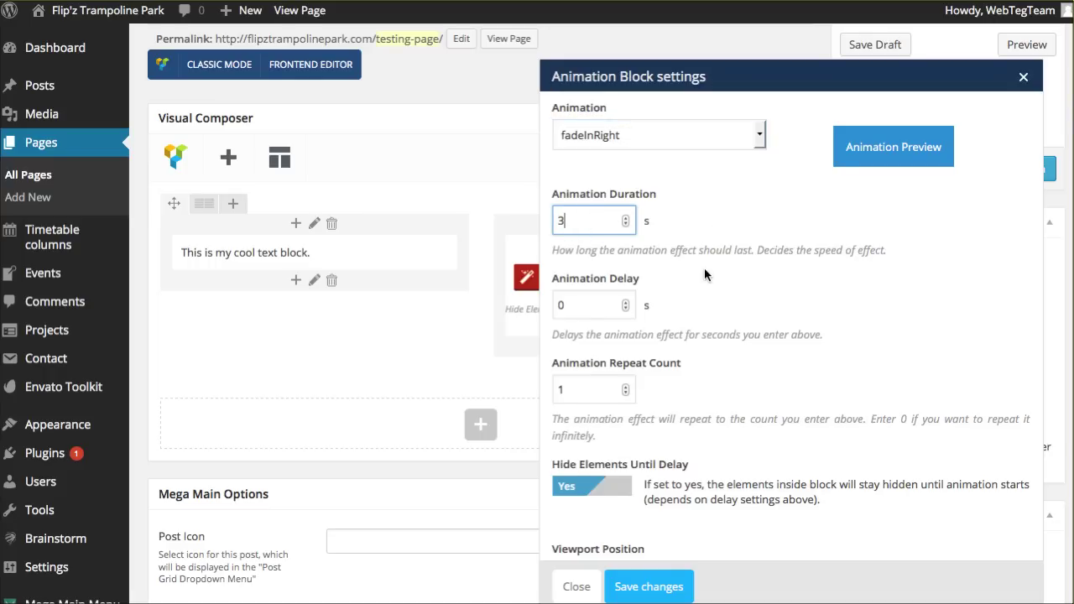
scroll(701, 277, "down", 5)
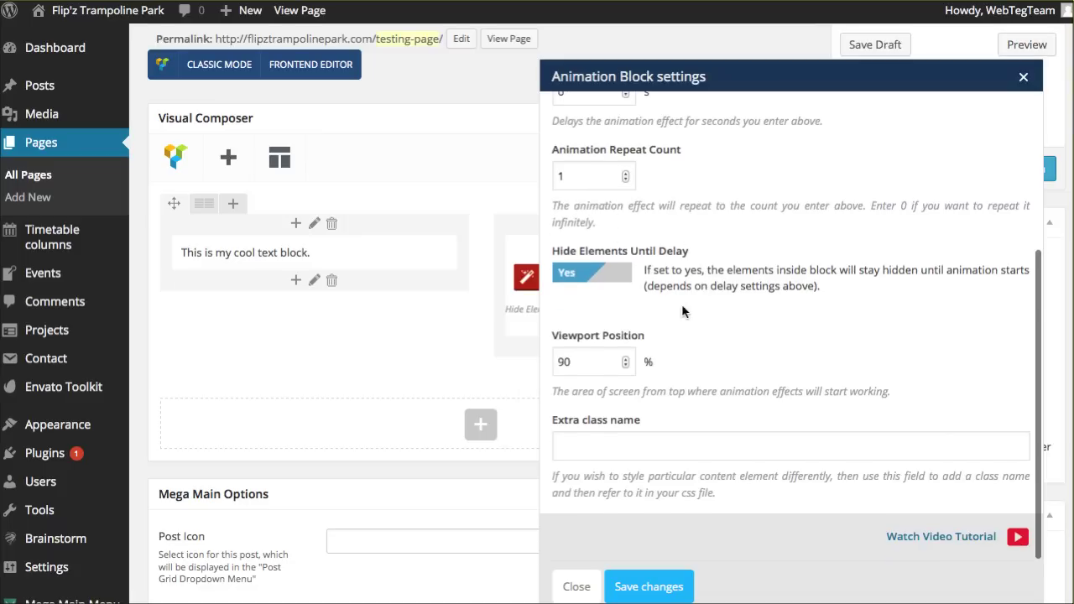
left_click(651, 587)
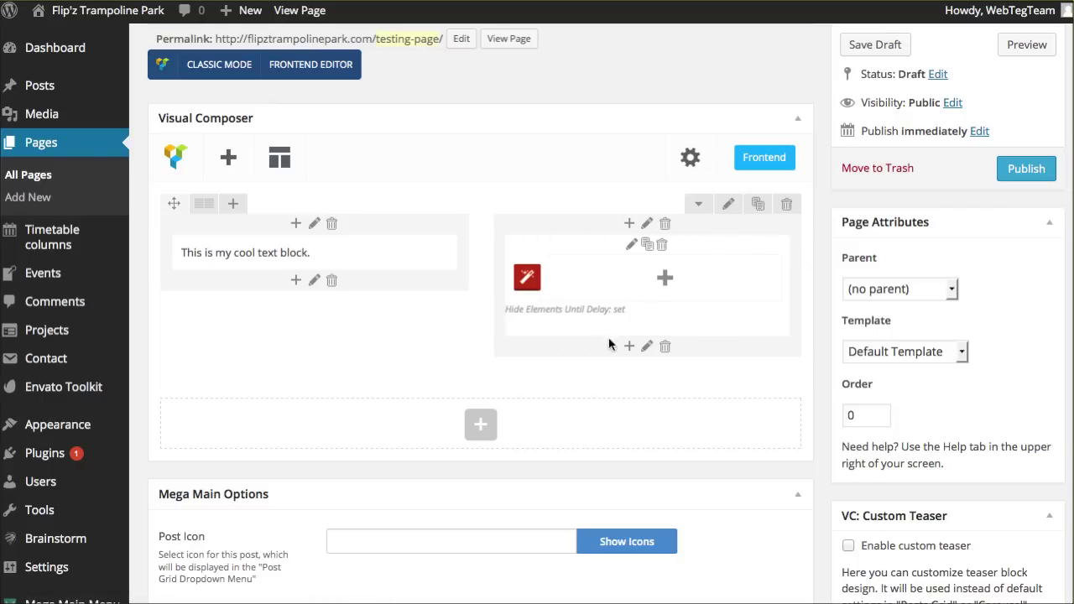
- Add a Single Image element inside the Animation Block, using childrens_parties.jpg from the media library
left_click(666, 278)
left_click(864, 46)
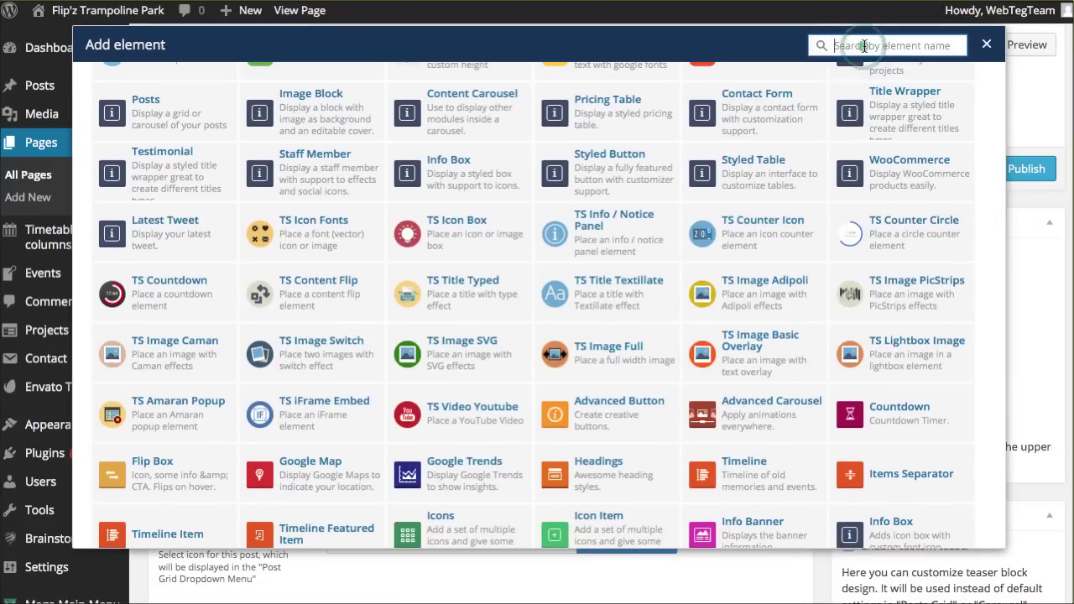
type("image")
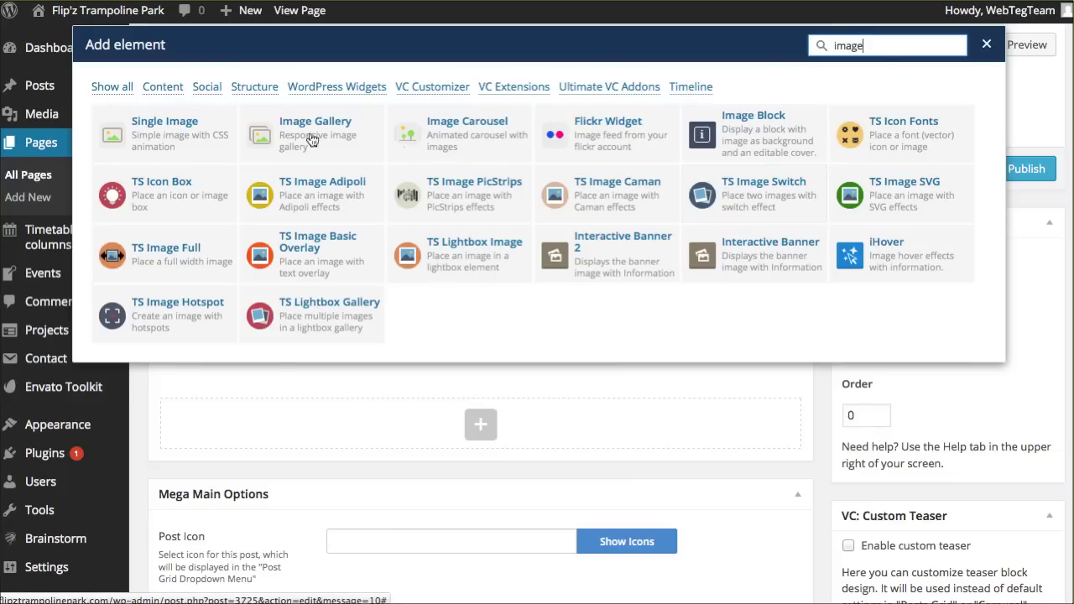
left_click(183, 144)
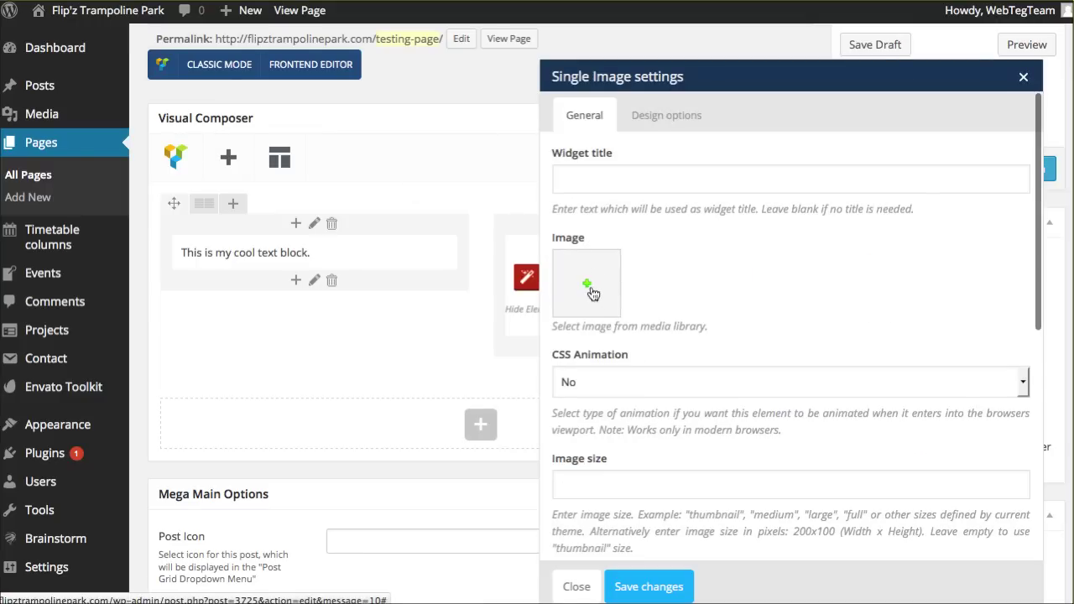
left_click(587, 287)
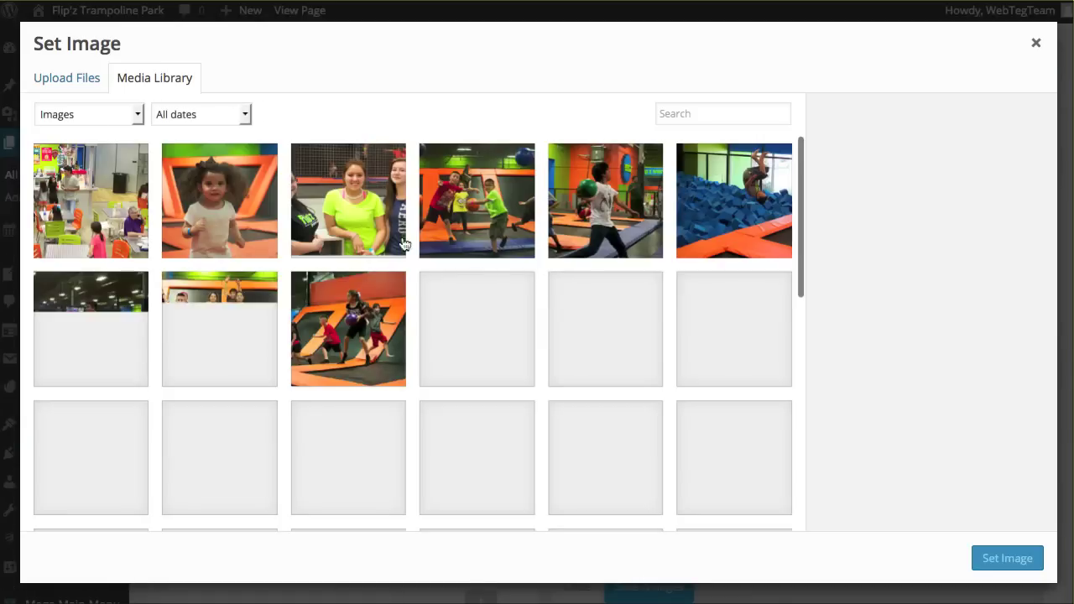
left_click(199, 228)
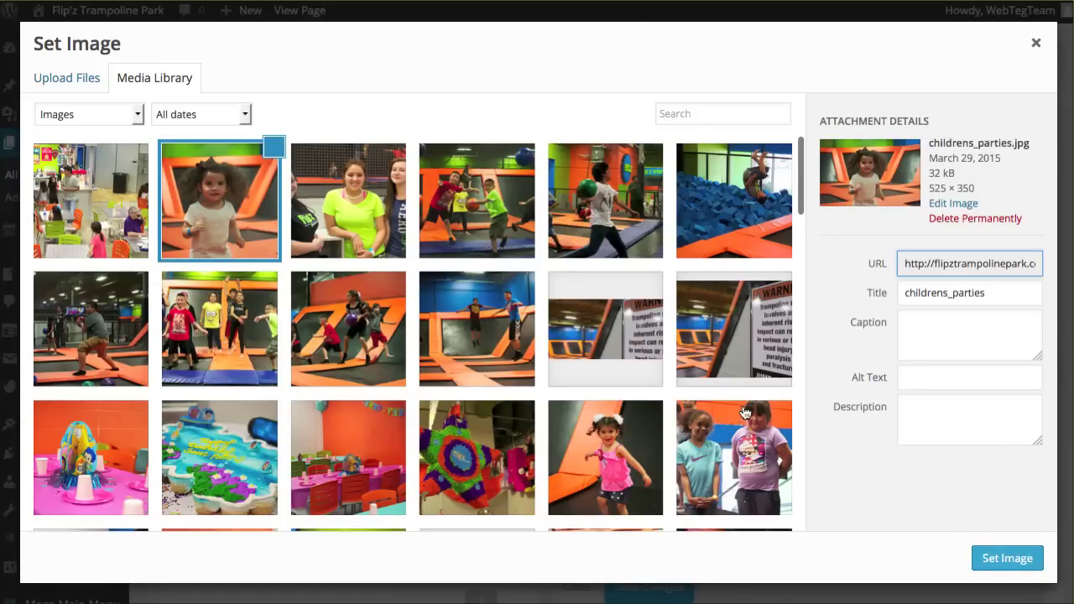
left_click(1006, 560)
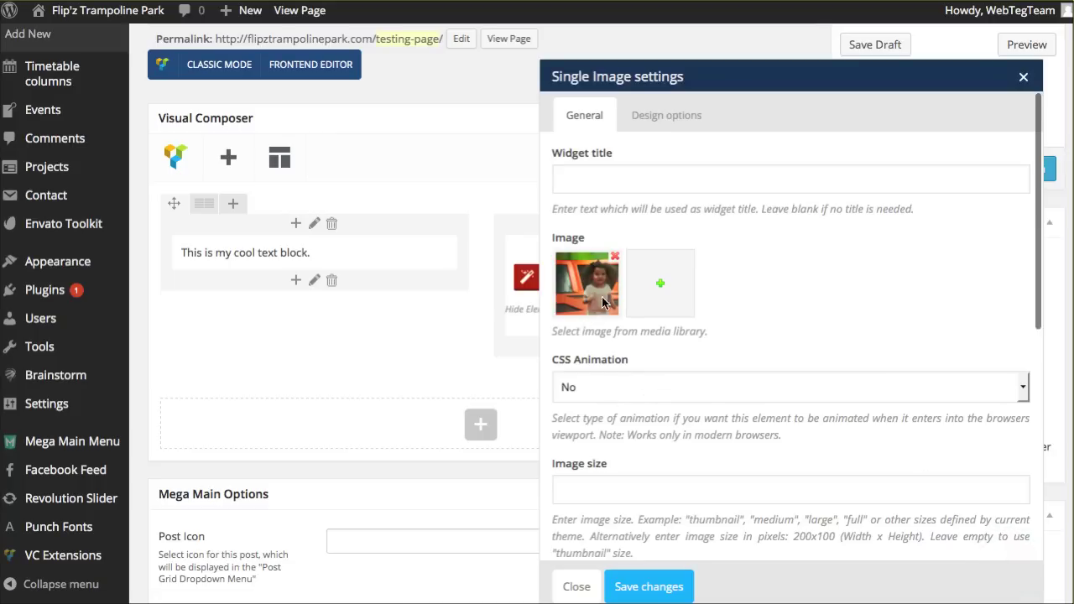
- Set the single image's size to medium and its alignment to Align center, and save the changes
scroll(647, 327, "down", 1)
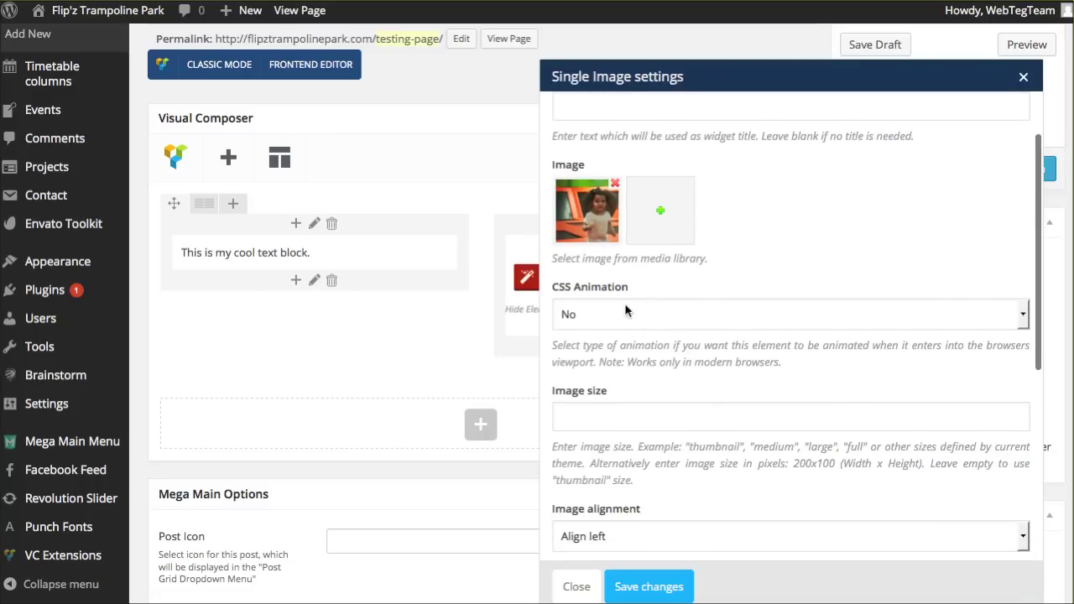
scroll(651, 310, "down", 1)
left_click(611, 335)
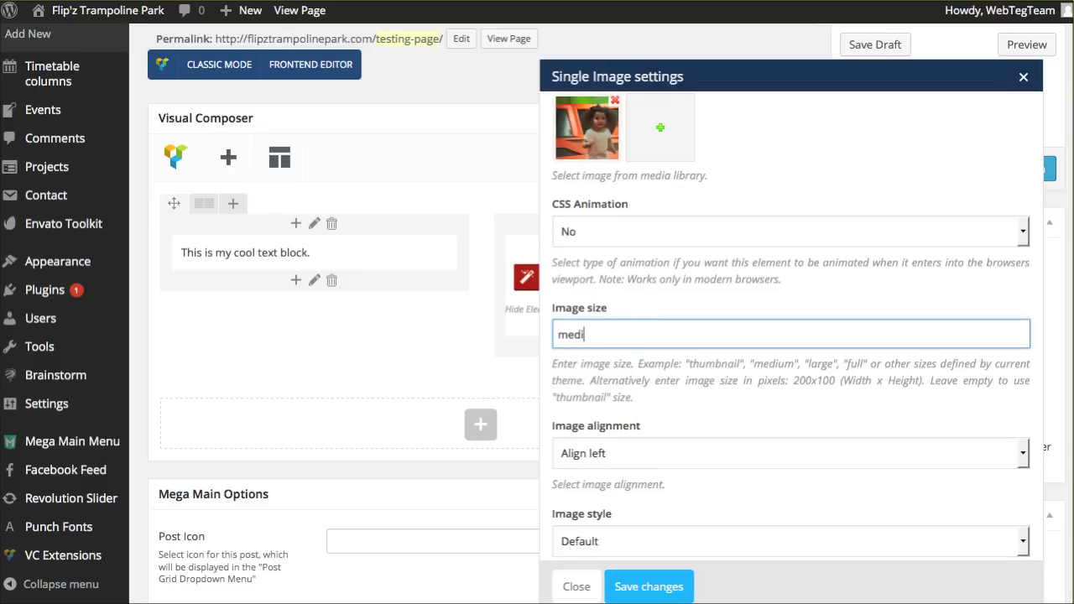
scroll(658, 352, "down", 3)
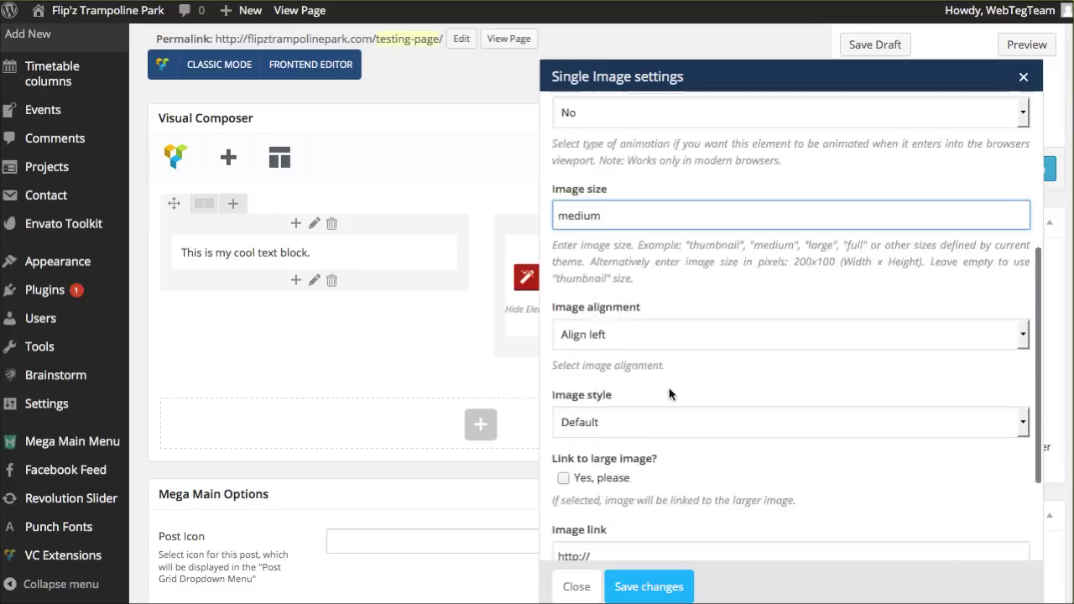
left_click(592, 201)
left_click(626, 255)
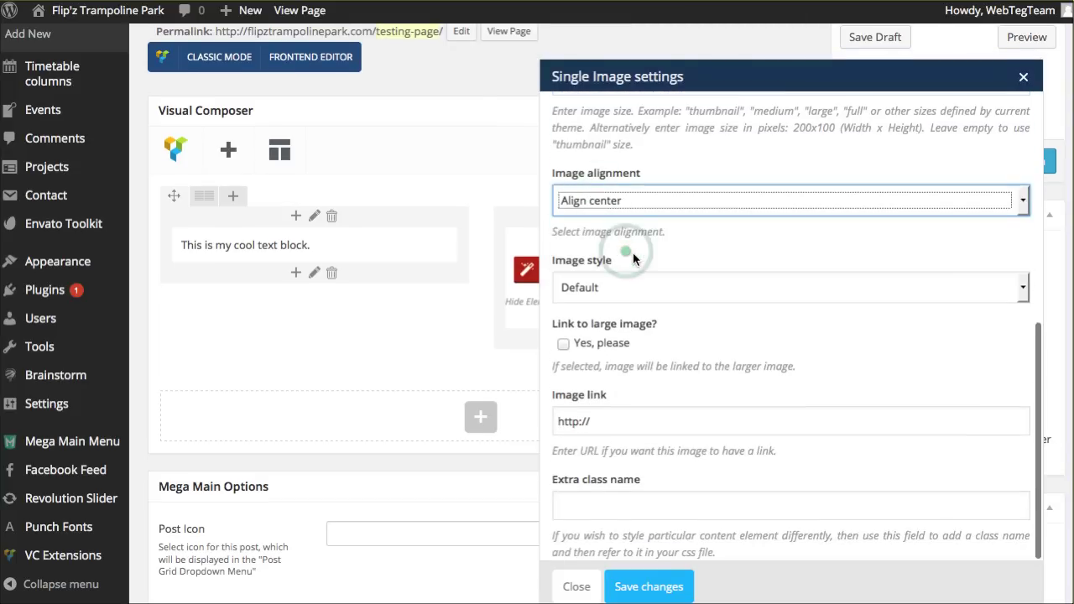
scroll(623, 389, "down", 2)
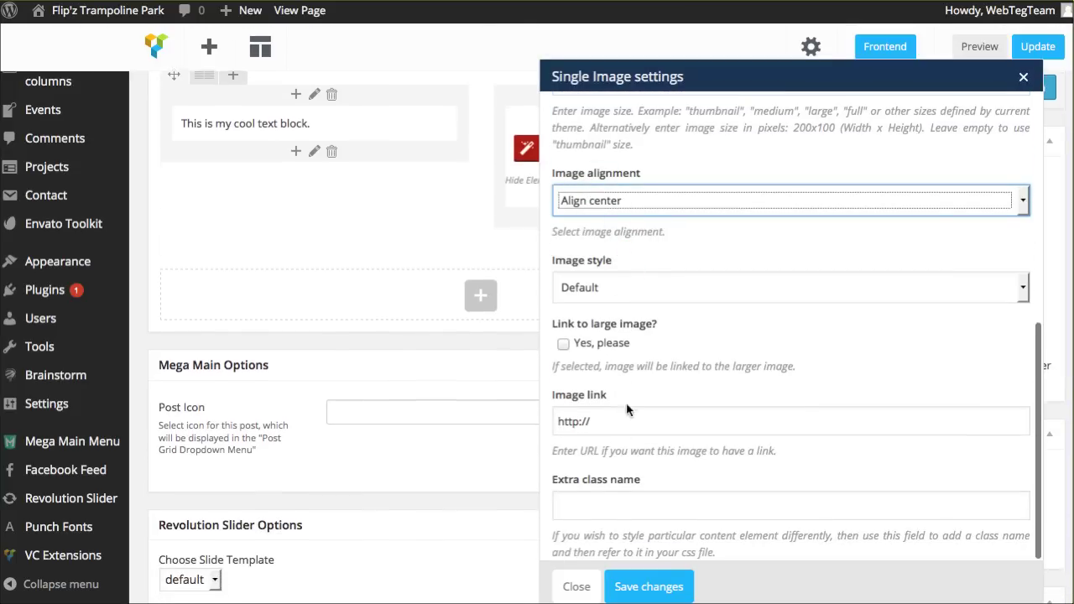
left_click(649, 587)
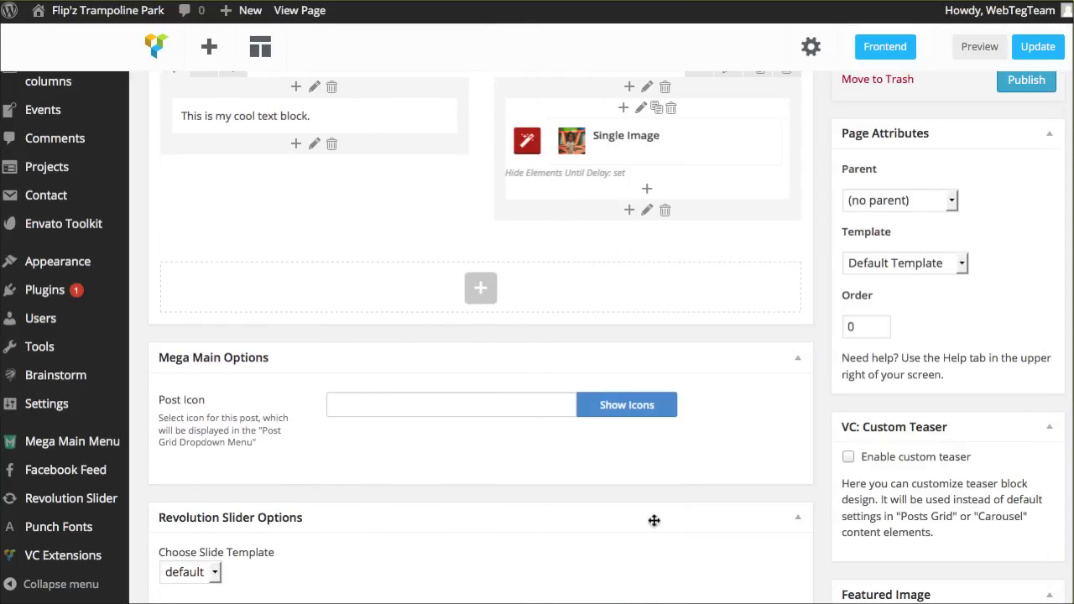
- Check the previewed page's layout by widening the browser window, and return to the page editor
scroll(703, 373, "up", 2)
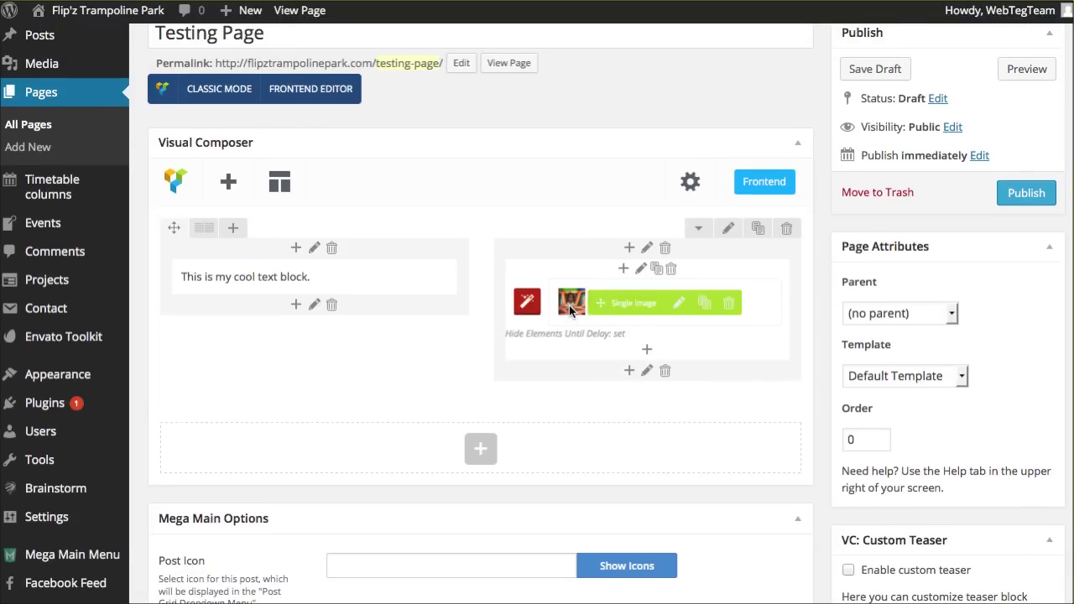
scroll(826, 333, "up", 2)
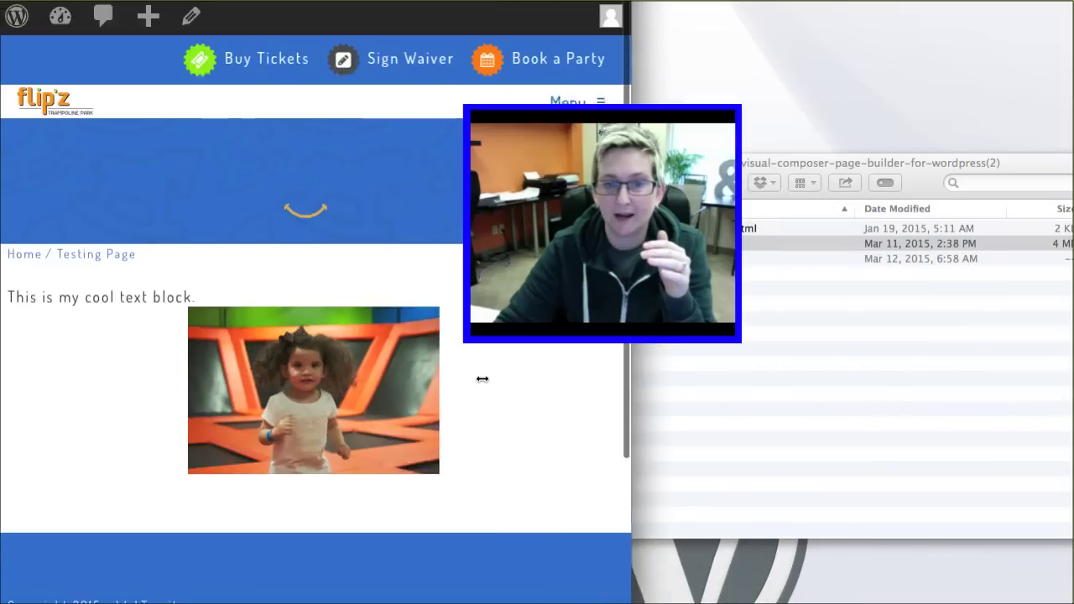
left_click_drag(481, 377, 1073, 421)
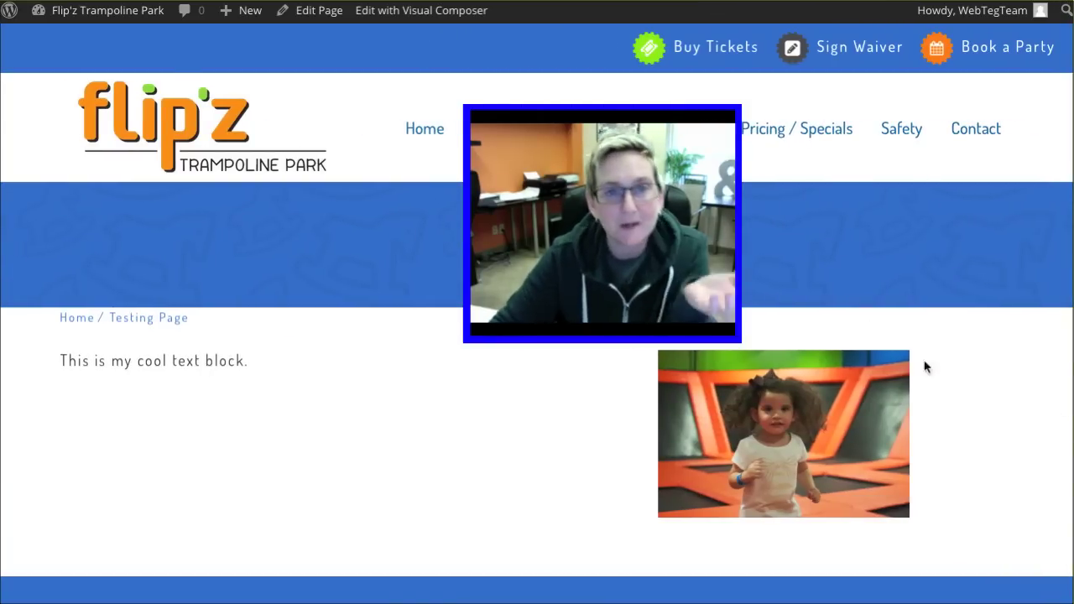
key("ctrl+w")
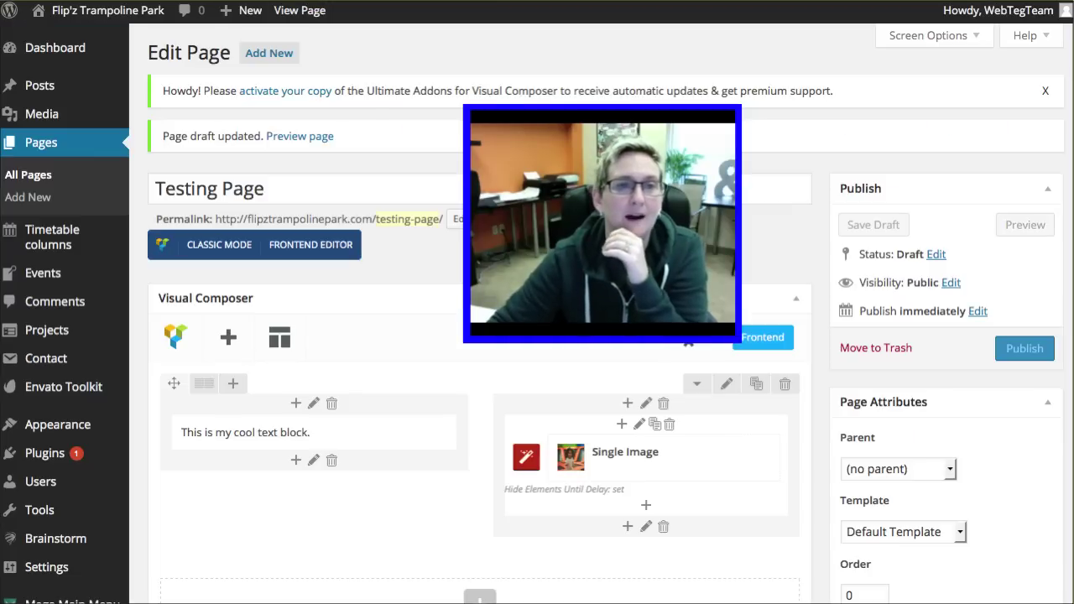
scroll(402, 336, "down", 5)
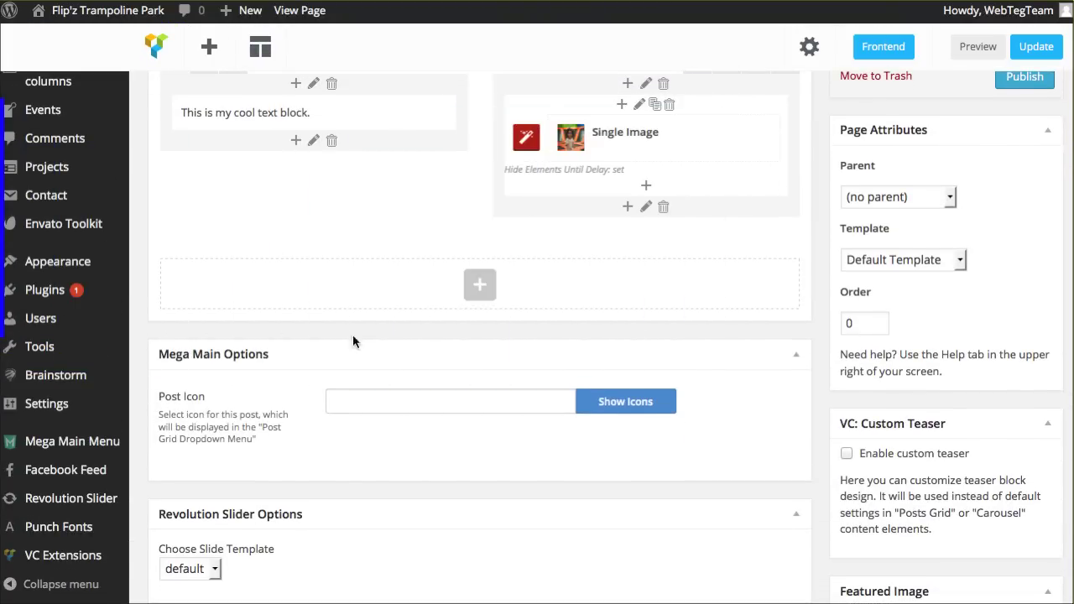
- Browse the full list of available Visual Composer elements for a new page element, and close the list without adding one
scroll(432, 263, "up", 1)
left_click(476, 384)
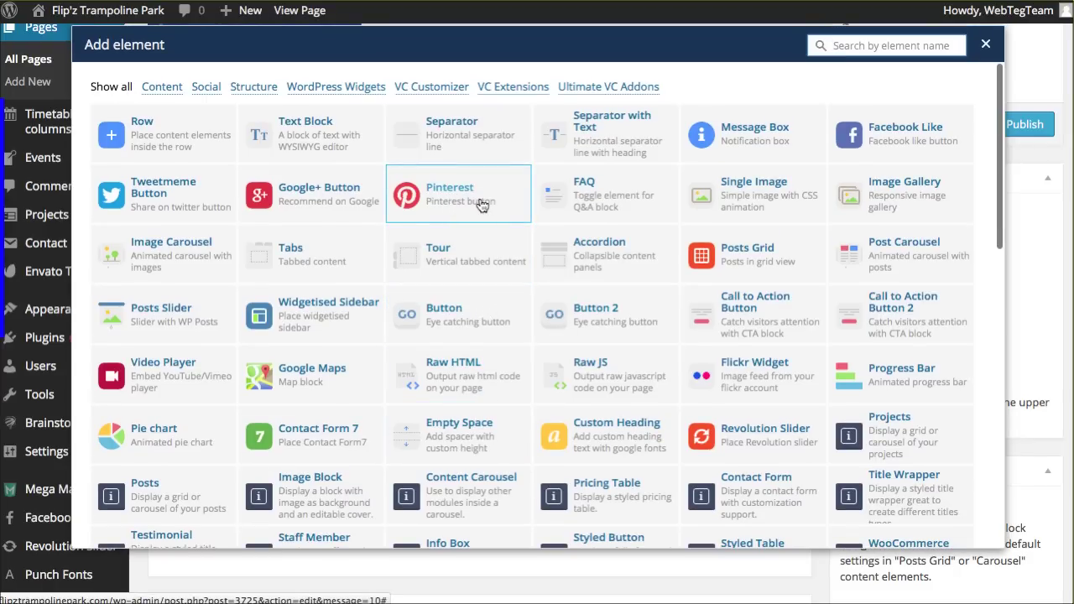
scroll(482, 206, "down", 3)
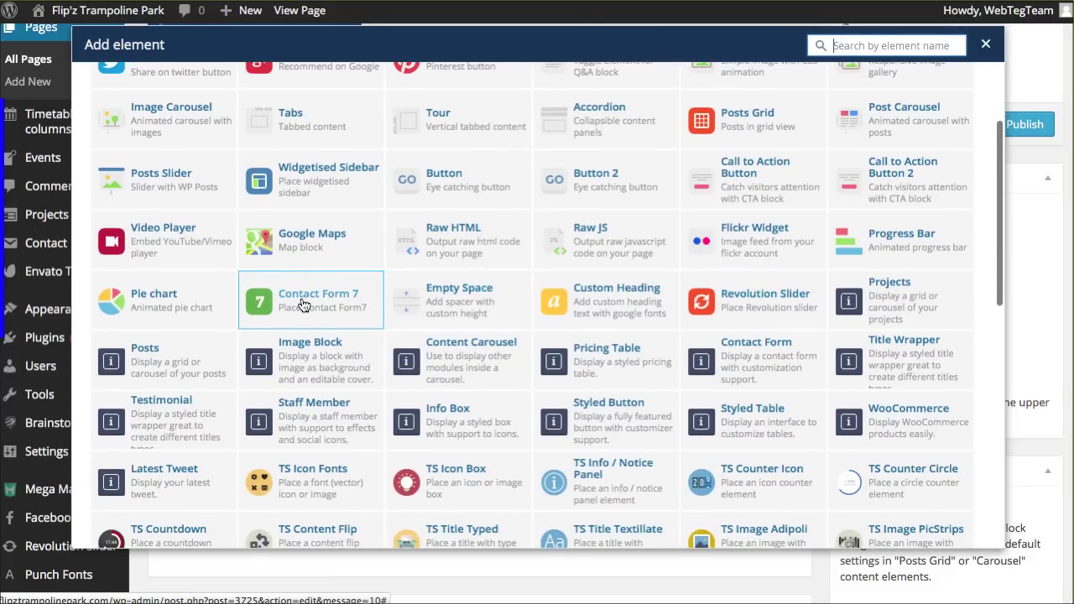
scroll(321, 248, "down", 2)
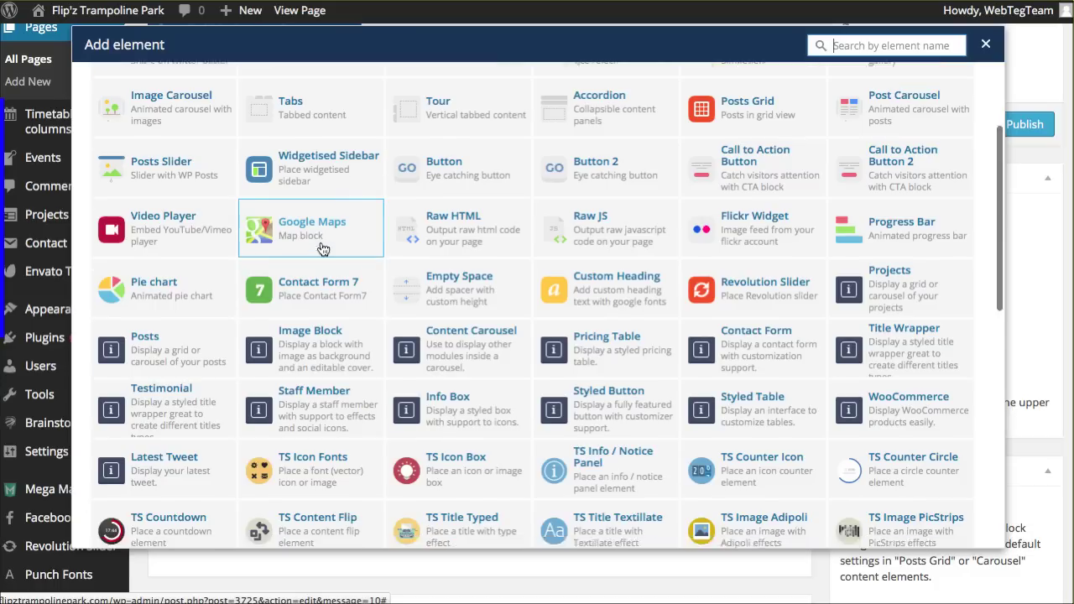
scroll(704, 188, "down", 6)
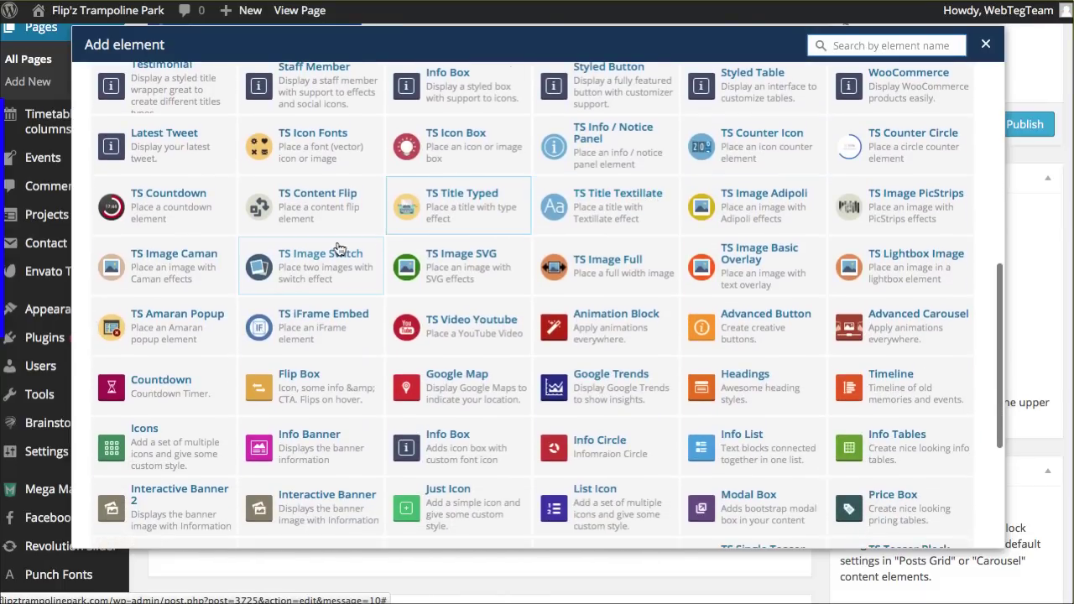
scroll(391, 290, "down", 1)
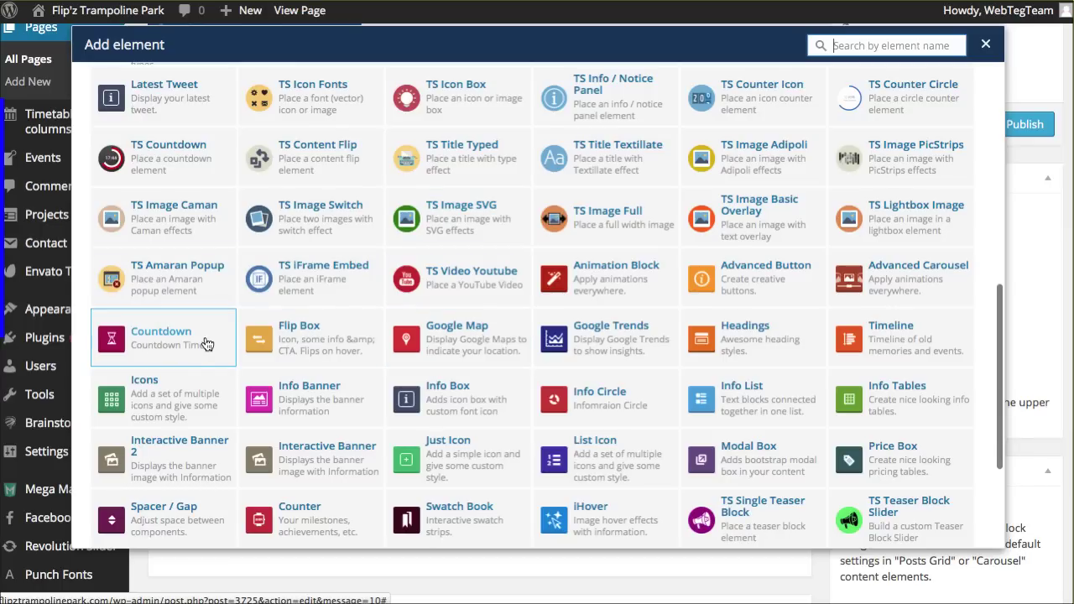
scroll(701, 356, "down", 2)
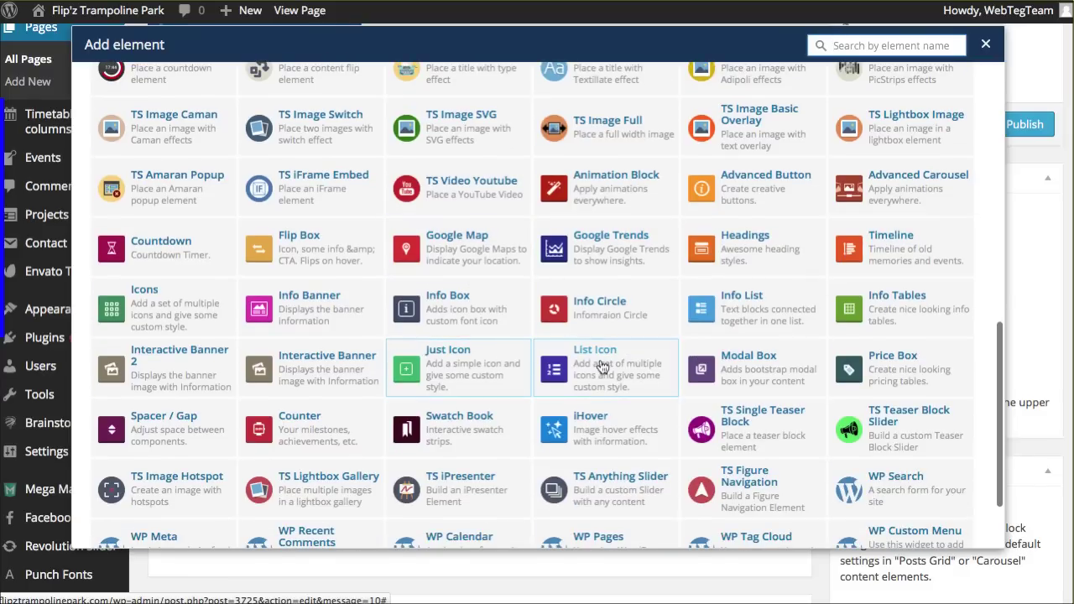
scroll(598, 373, "down", 2)
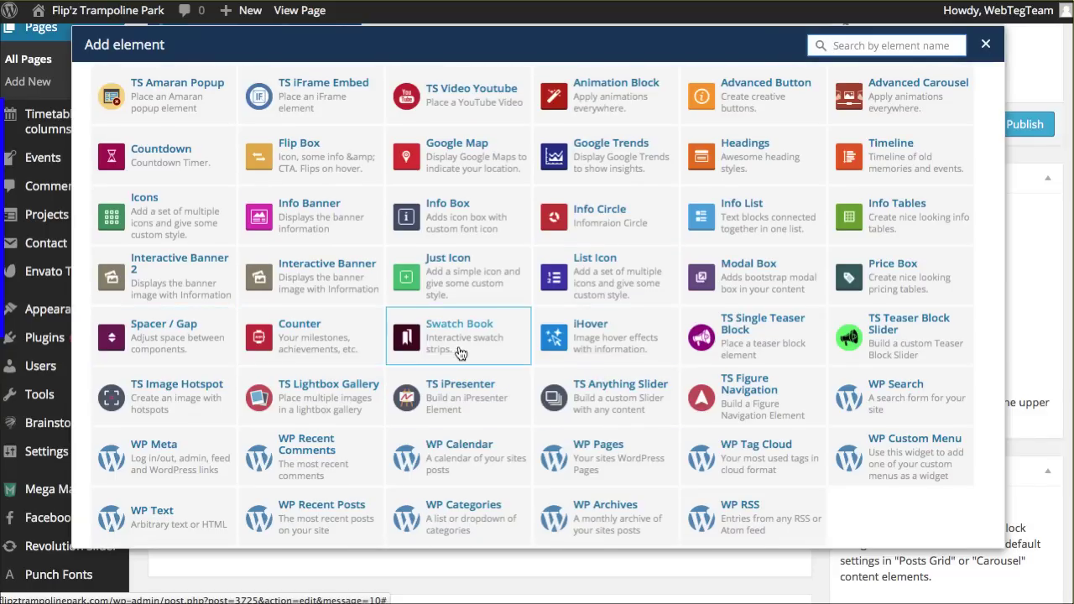
scroll(460, 348, "up", 8)
scroll(461, 352, "up", 4)
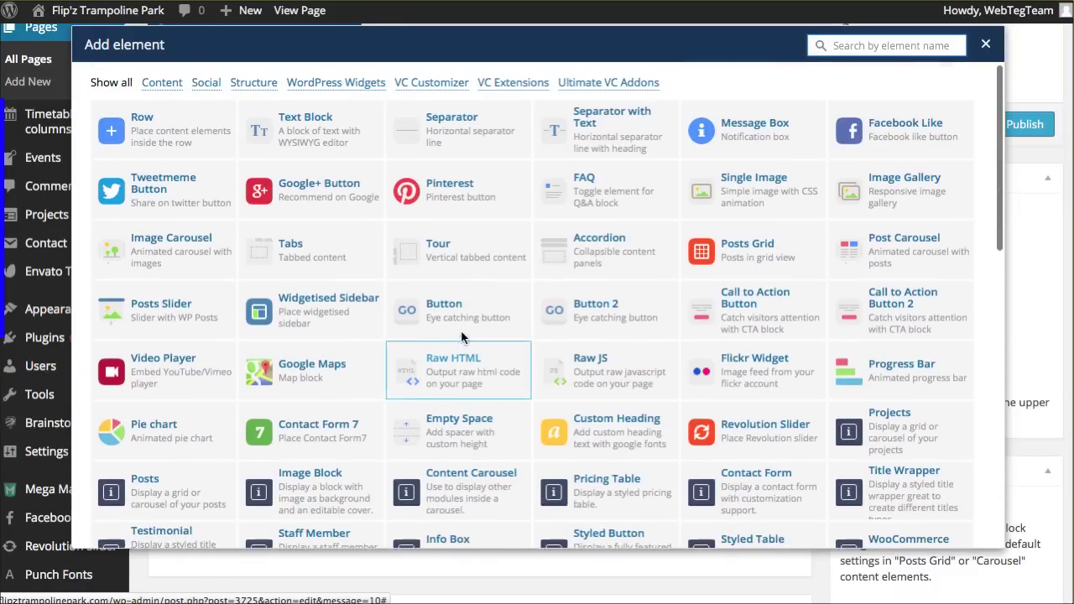
left_click(988, 46)
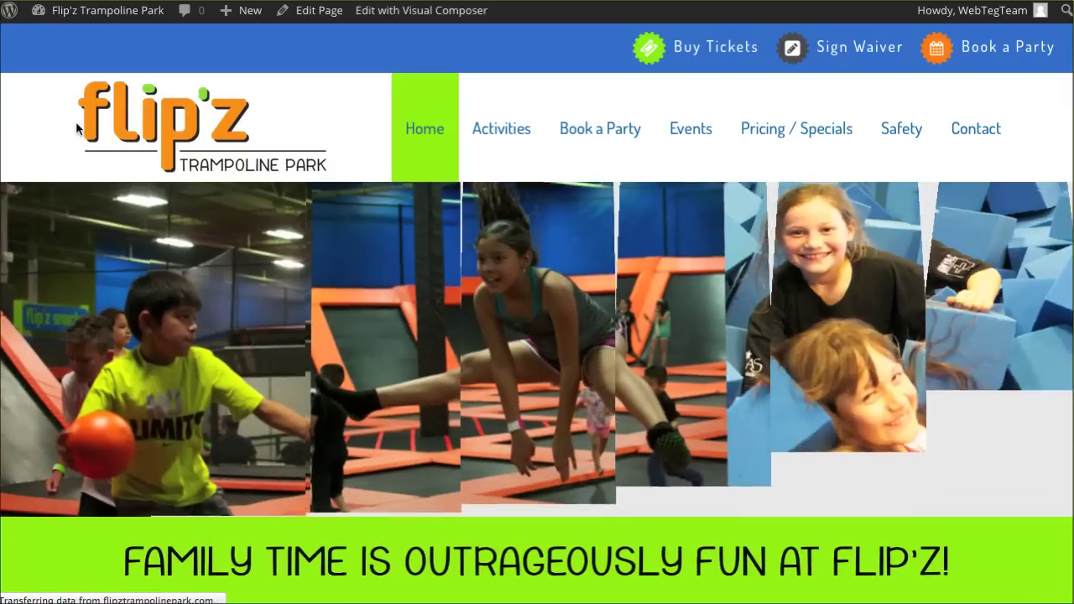
- Review the finished Flip'z Trampoline Park home page from the header down to the footer, and return to its upper sections
scroll(75, 122, "down", 1)
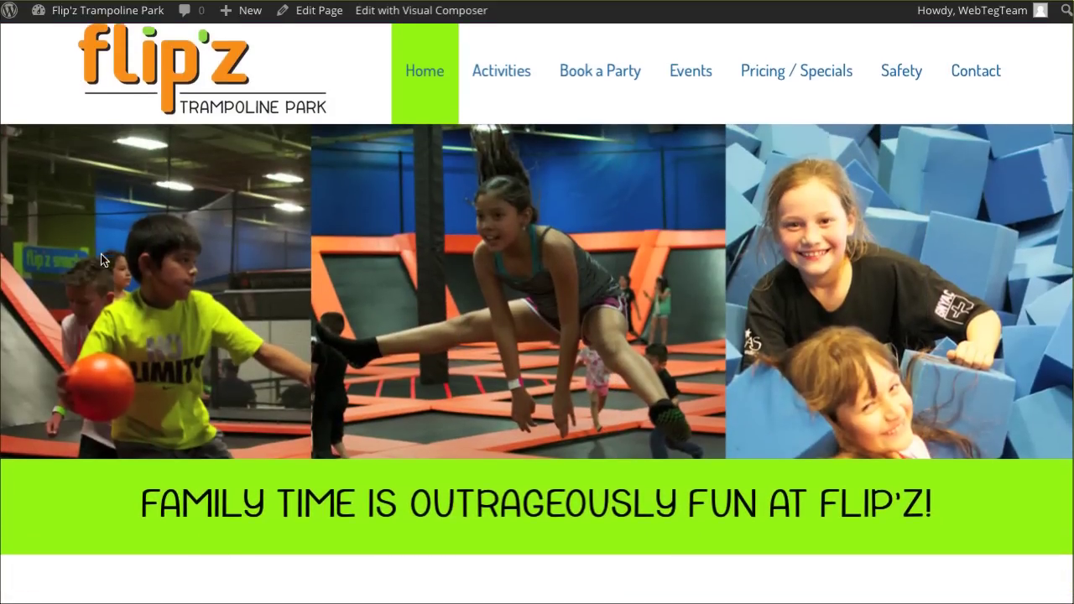
scroll(99, 259, "down", 2)
scroll(66, 255, "down", 4)
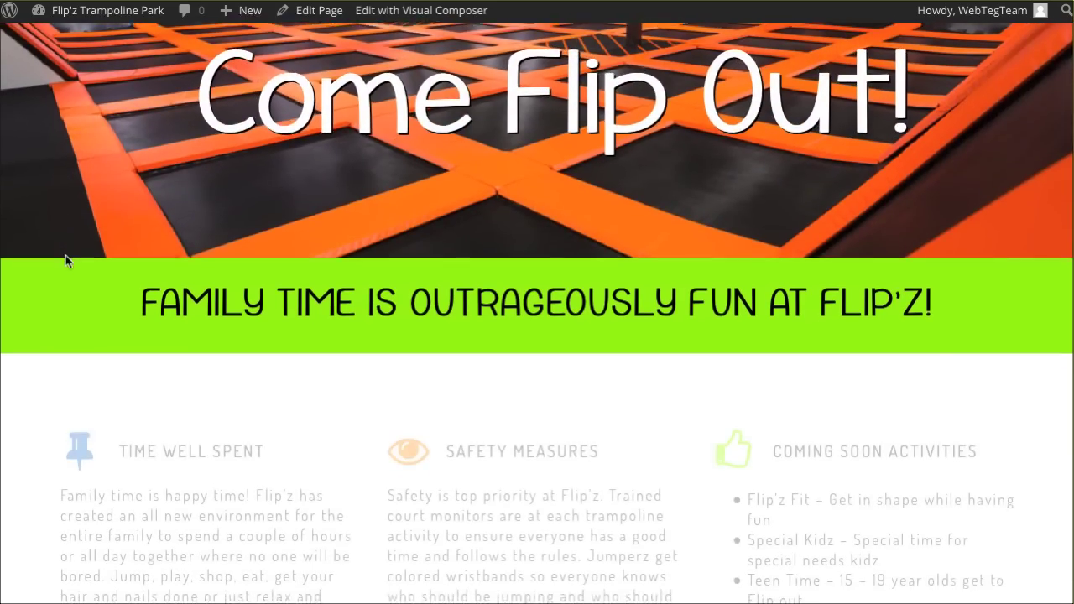
scroll(64, 261, "down", 3)
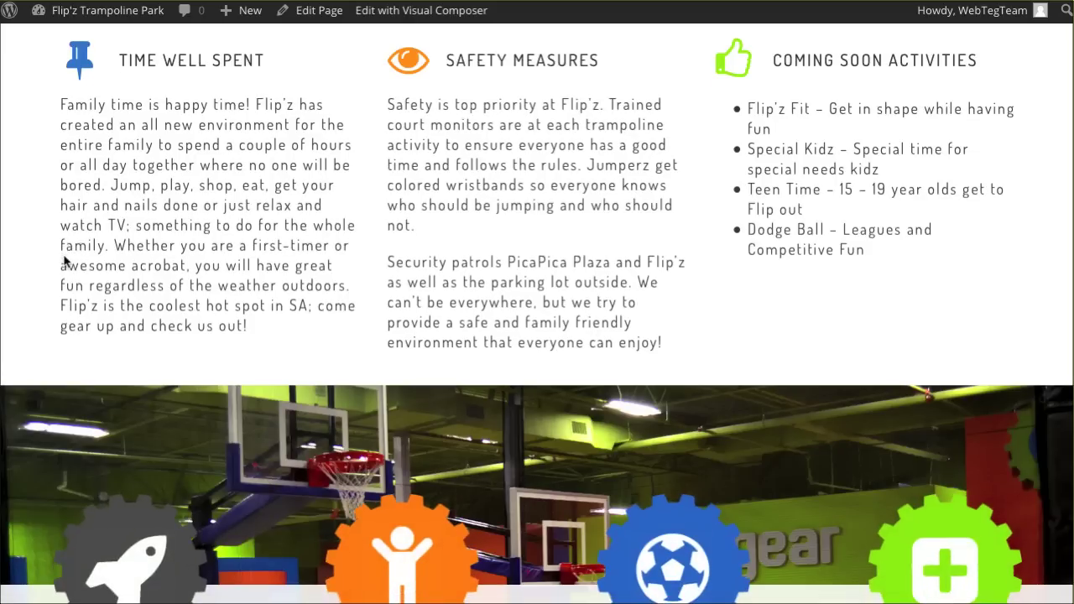
scroll(64, 261, "down", 4)
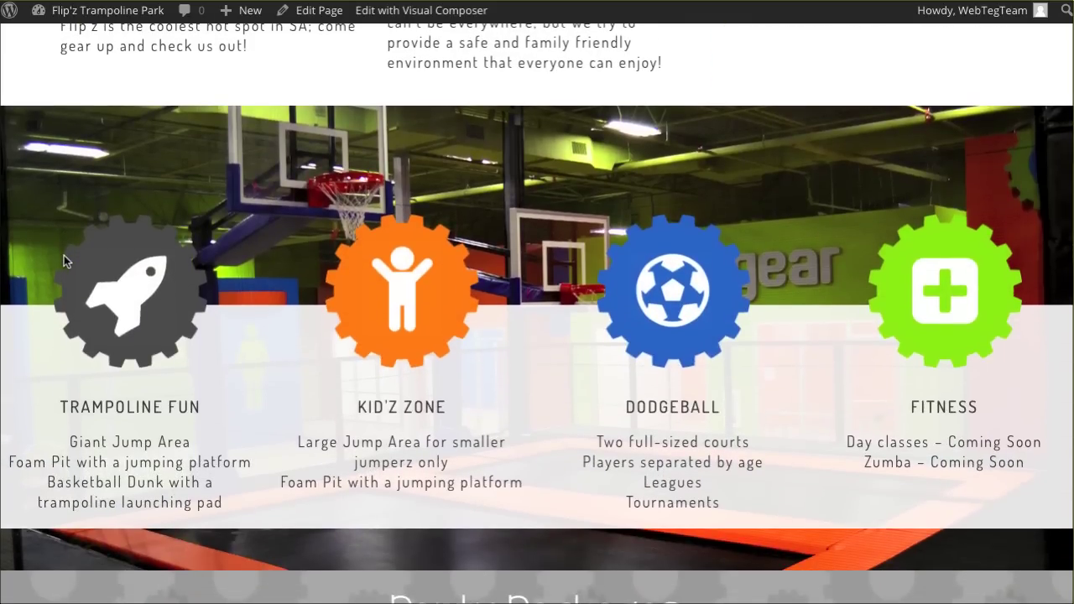
scroll(64, 261, "down", 4)
scroll(64, 261, "down", 5)
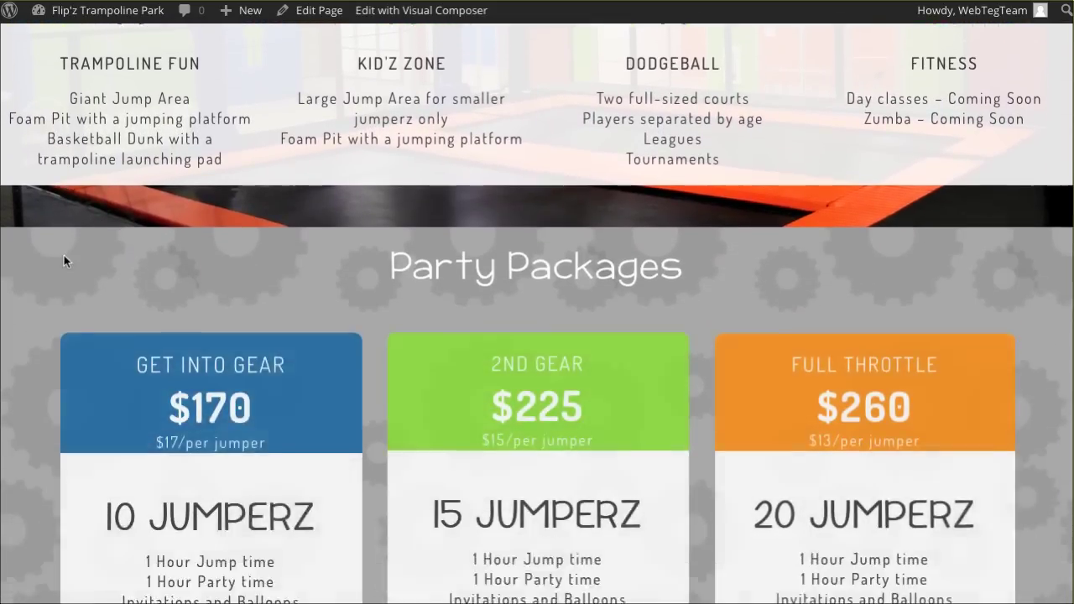
scroll(64, 261, "down", 6)
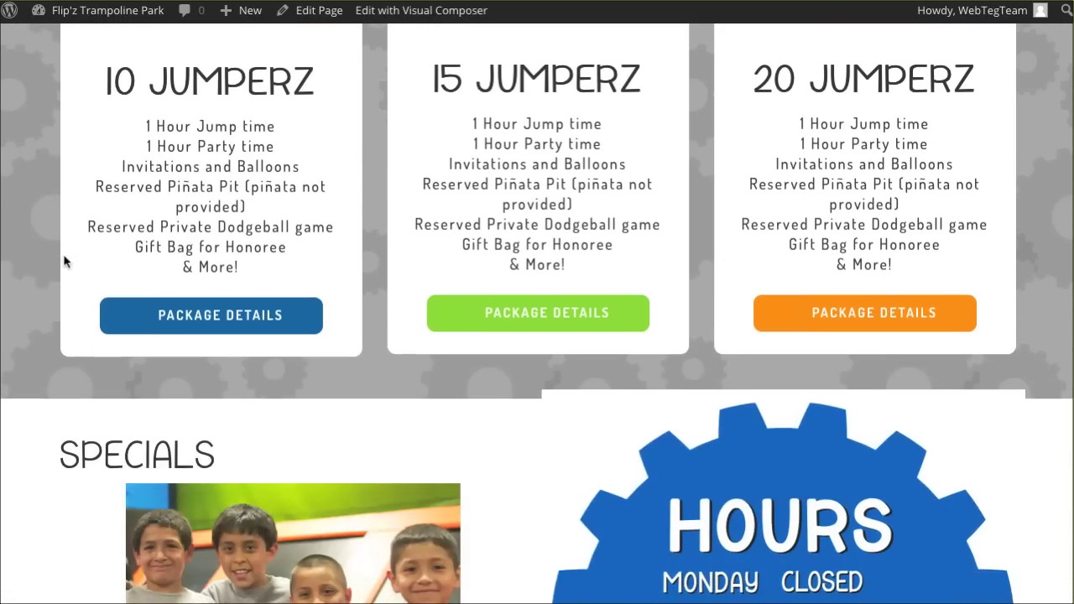
scroll(64, 261, "down", 7)
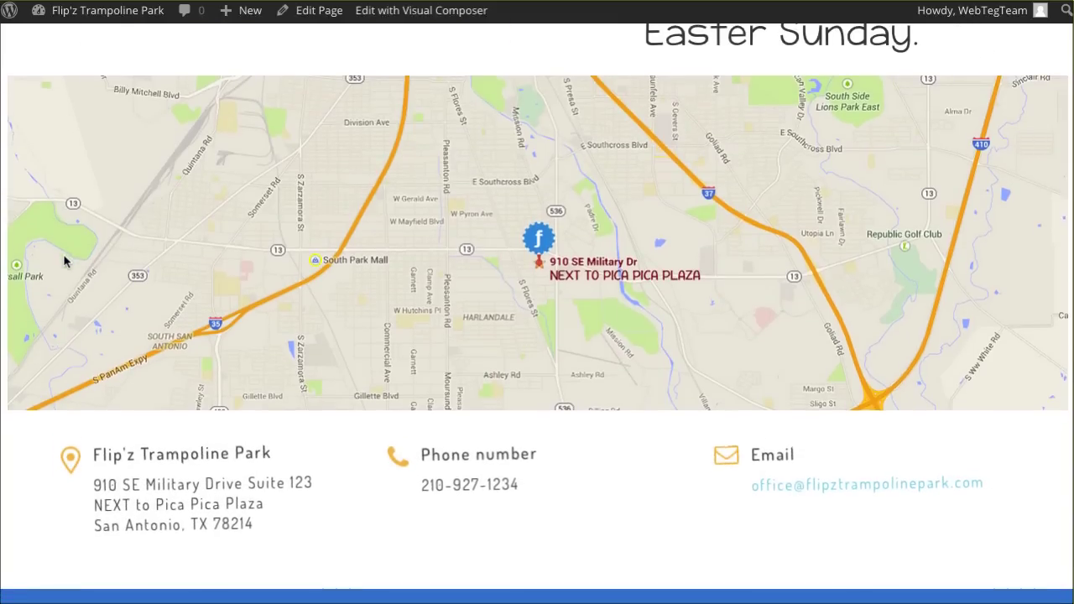
scroll(64, 261, "down", 1)
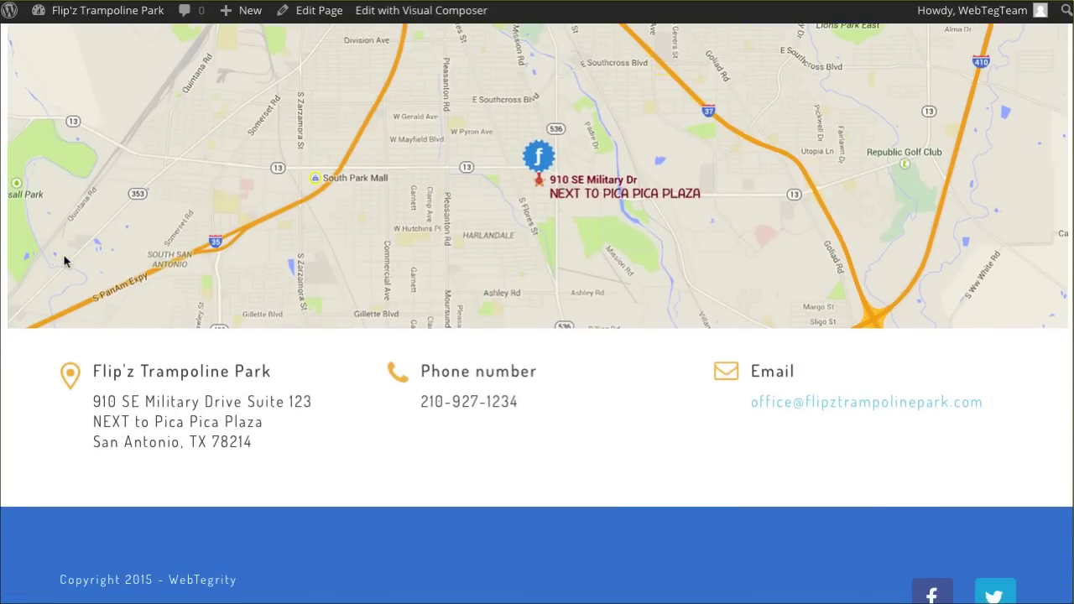
scroll(64, 261, "up", 8)
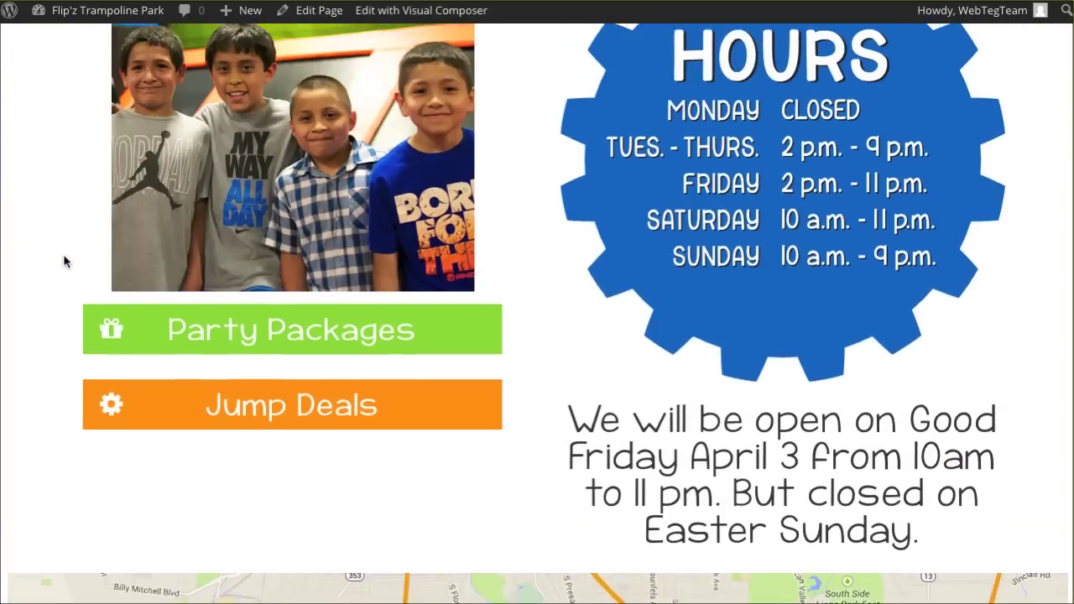
scroll(64, 261, "up", 12)
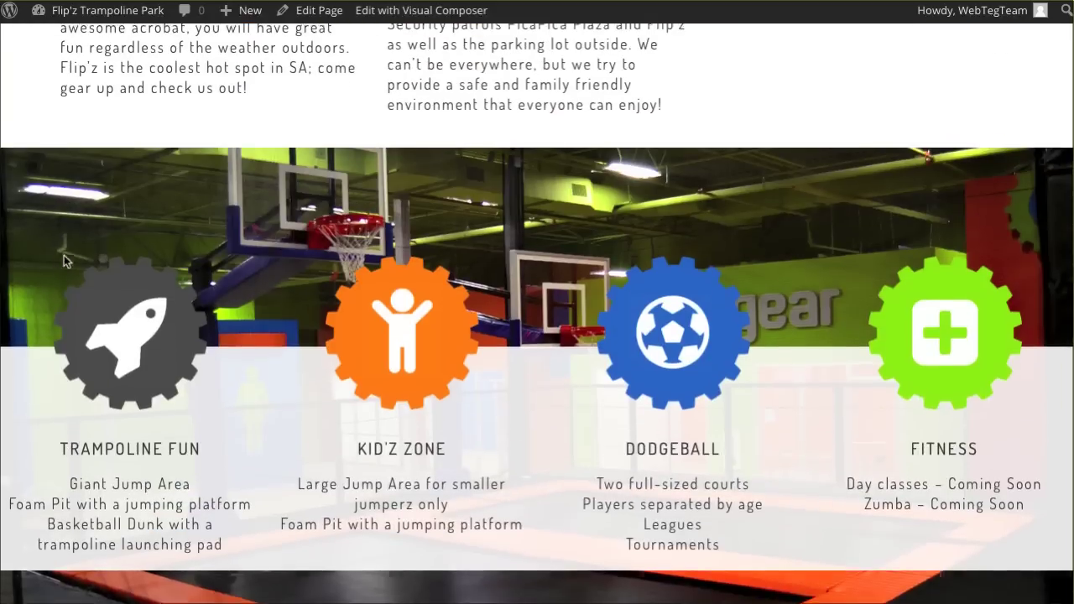
scroll(64, 261, "up", 3)
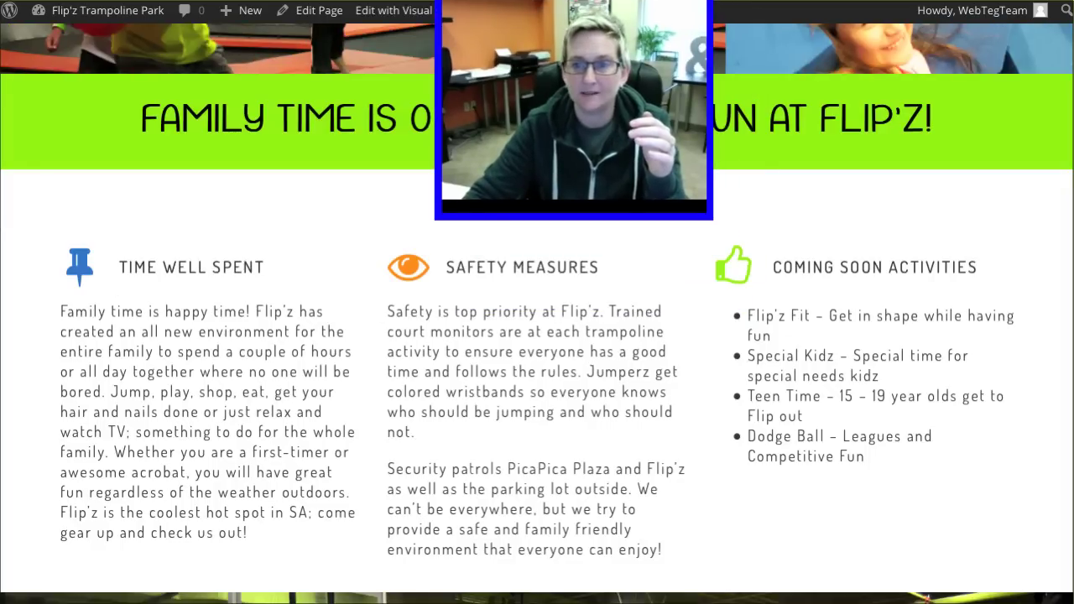
- Narrow the browser window to phone width to check the home page's responsive layout, and widen it back to full width
left_click(1054, 352)
left_click_drag(1073, 351, 291, 301)
scroll(235, 291, "down", 5)
scroll(236, 292, "down", 5)
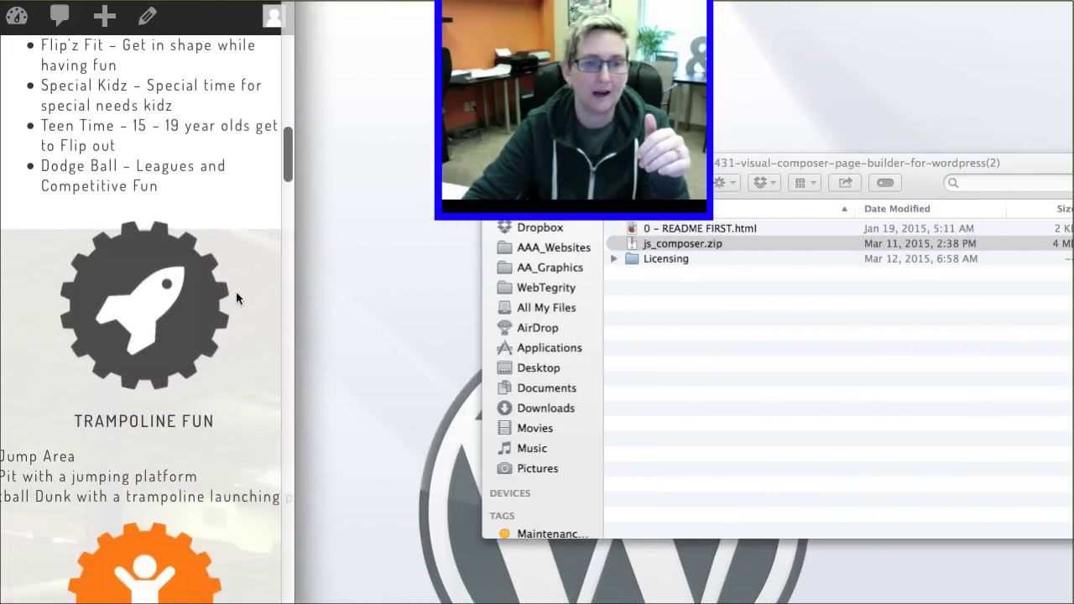
left_click_drag(291, 302, 1071, 344)
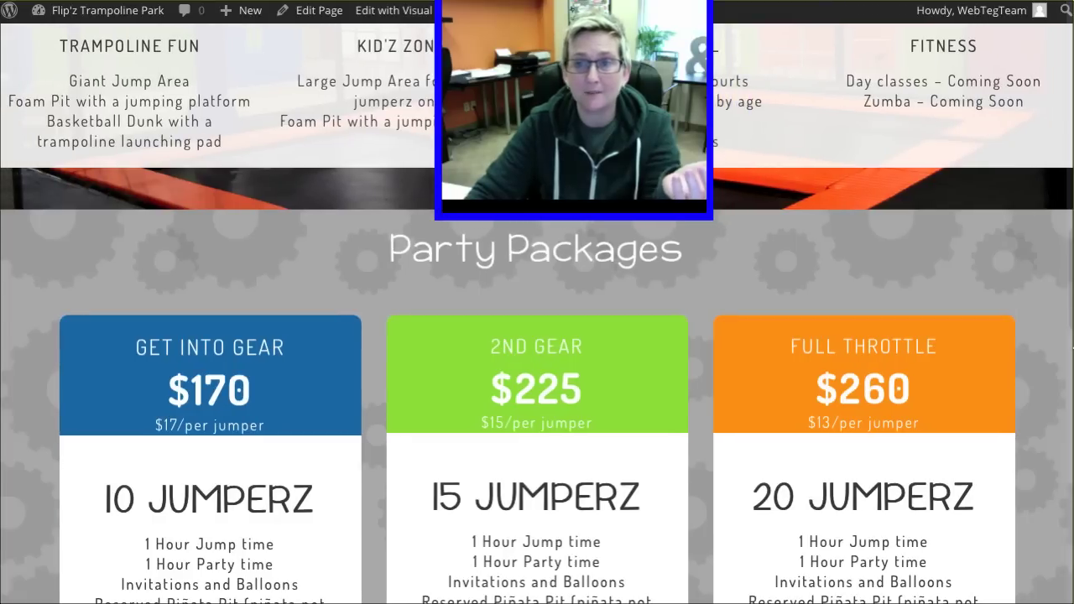
scroll(537, 335, "up", 1)
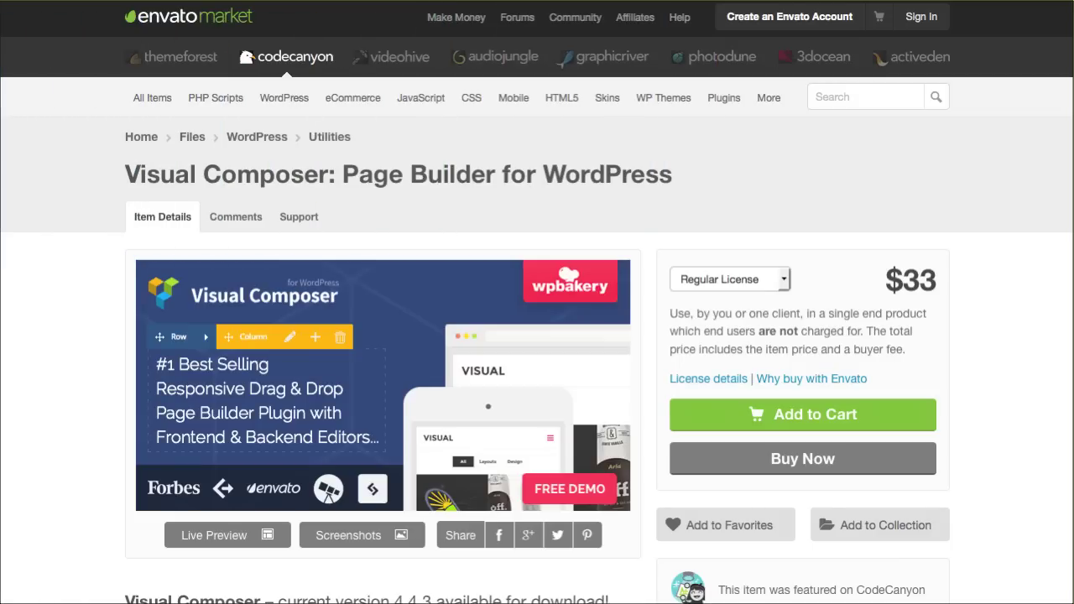
scroll(664, 222, "down", 3)
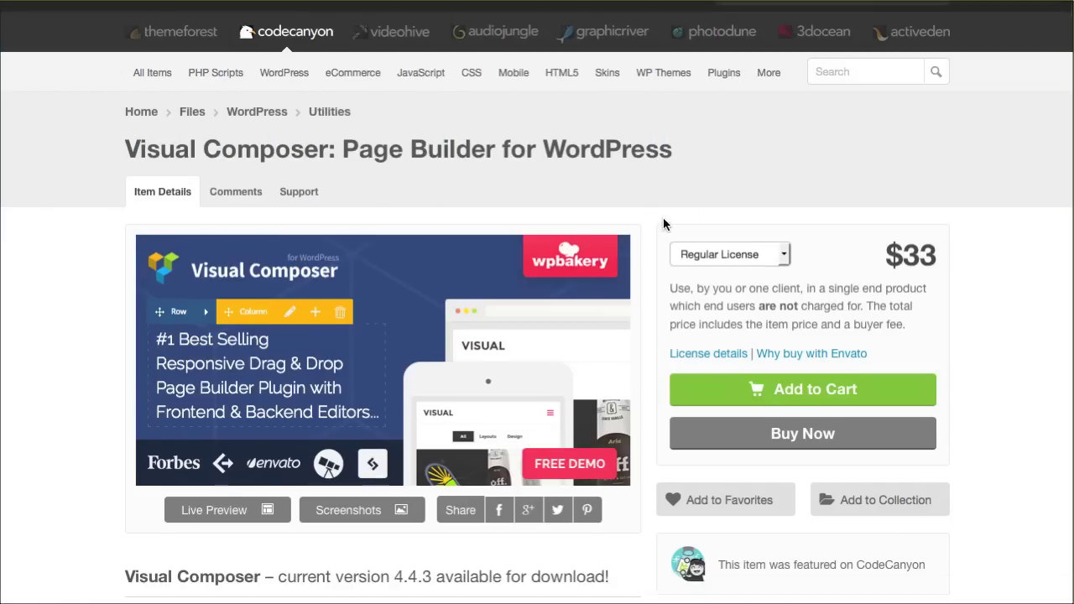
scroll(664, 222, "up", 3)
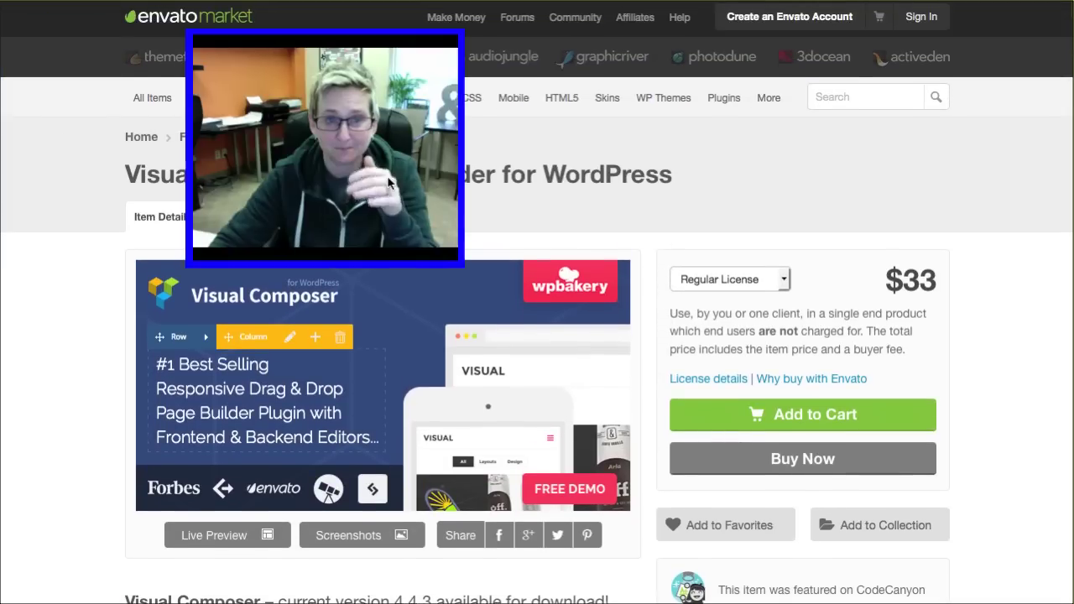